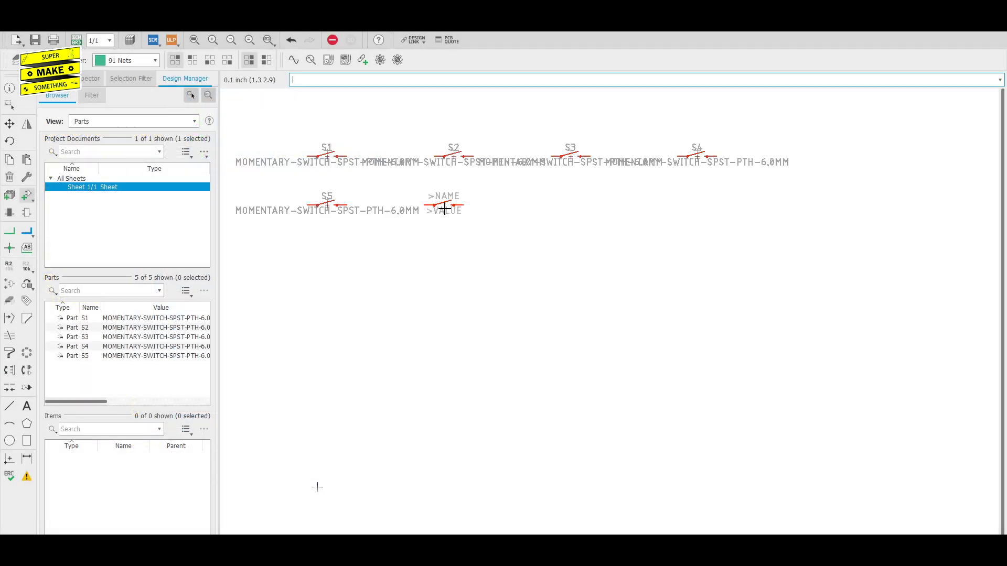
- Place six more MOMENTARY-SWITCH-SPST-PTH-6.0MM parts, filling the second row of the schematic and starting a third row
{"action": "left_click", "coordinate": [454, 205]}
{"action": "left_click", "coordinate": [570, 205]}
{"action": "left_click", "coordinate": [696, 205]}
{"action": "left_click", "coordinate": [327, 263]}
{"action": "left_click", "coordinate": [454, 264]}
{"action": "left_click", "coordinate": [570, 264]}
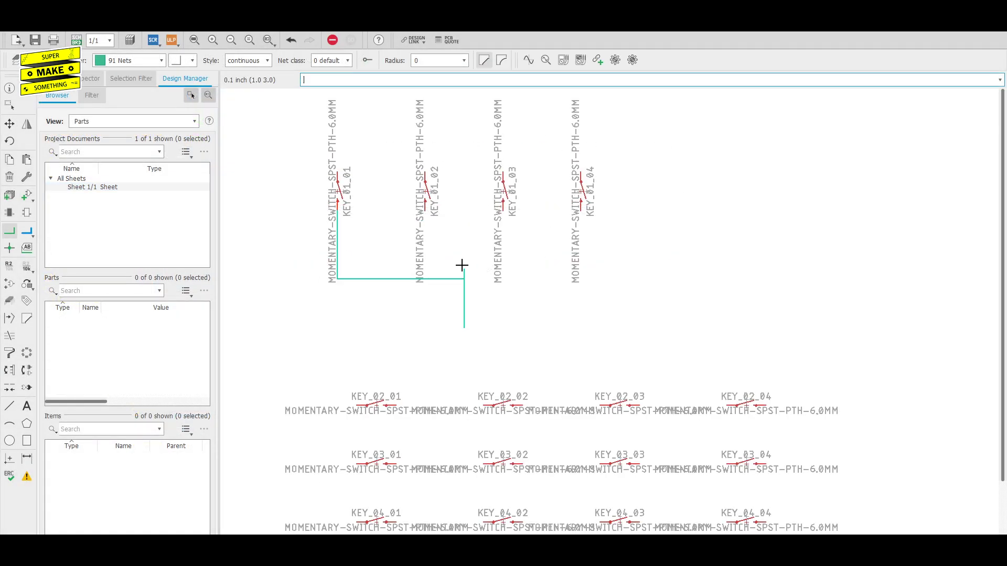
- Wire the lower pins of switches KEY_01_02, KEY_01_03 and KEY_01_04 to the common net below them
{"action": "left_click", "coordinate": [425, 210]}
{"action": "left_click", "coordinate": [464, 211]}
{"action": "left_click", "coordinate": [503, 211]}
{"action": "left_click", "coordinate": [465, 279]}
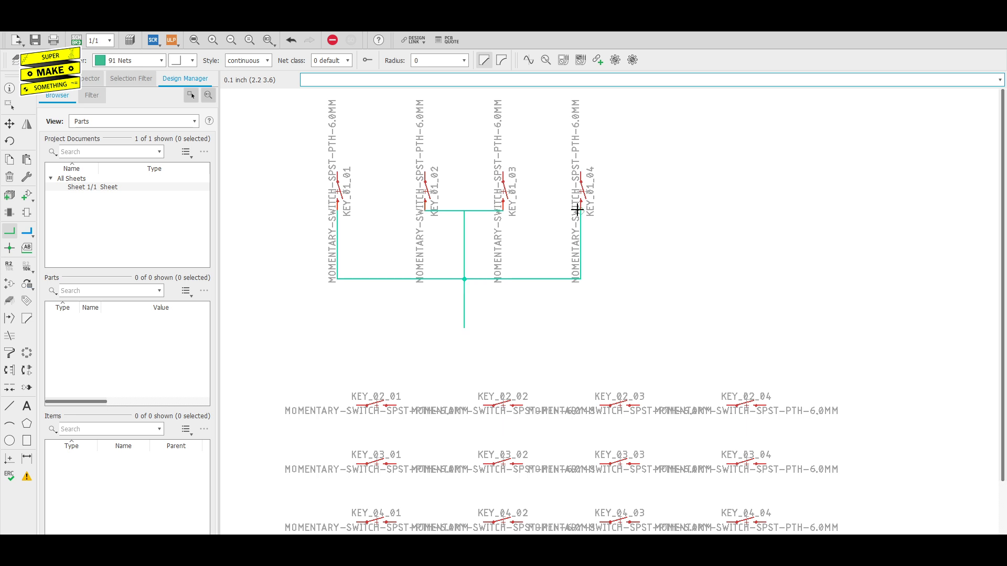
- Wire the upper pins of switches KEY_01_01 through KEY_01_04 to a shared horizontal net above them
{"action": "scroll", "coordinate": [620, 226], "scroll_direction": "down", "scroll_amount": 1}
{"action": "middle_click_drag", "start_coordinate": [379, 182], "coordinate": [416, 292]}
{"action": "left_click", "coordinate": [420, 301]}
{"action": "left_click", "coordinate": [623, 228]}
{"action": "left_click", "coordinate": [623, 301]}
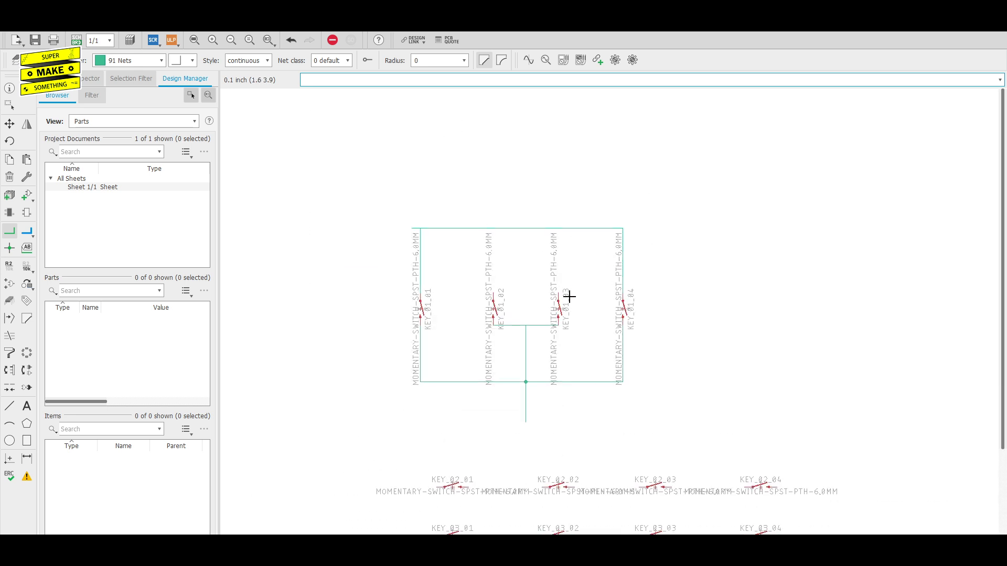
{"action": "left_click", "coordinate": [559, 300]}
{"action": "left_click", "coordinate": [493, 294]}
{"action": "left_click", "coordinate": [491, 229]}
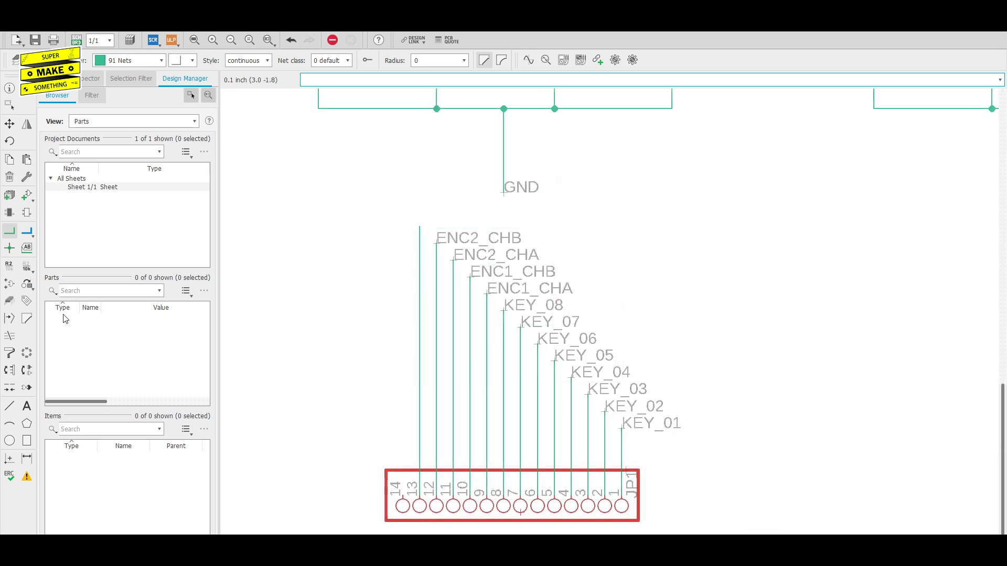
- Name and label the net on pin 13 of header JP1, and start a net wire at pin 14
{"action": "left_click", "coordinate": [9, 266]}
{"action": "left_click", "coordinate": [419, 227]}
{"action": "left_click", "coordinate": [419, 224]}
{"action": "left_click", "coordinate": [9, 231]}
{"action": "left_click", "coordinate": [402, 501]}
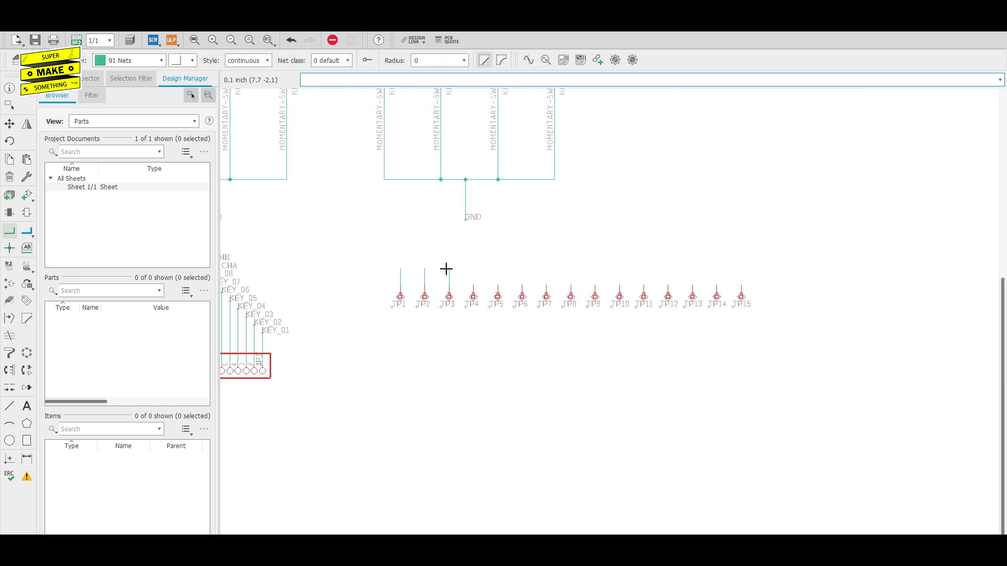
- Draw short vertical net stubs up from test points TP6 and TP7
{"action": "double_click", "coordinate": [520, 269]}
{"action": "left_click", "coordinate": [546, 296]}
{"action": "double_click", "coordinate": [546, 269]}
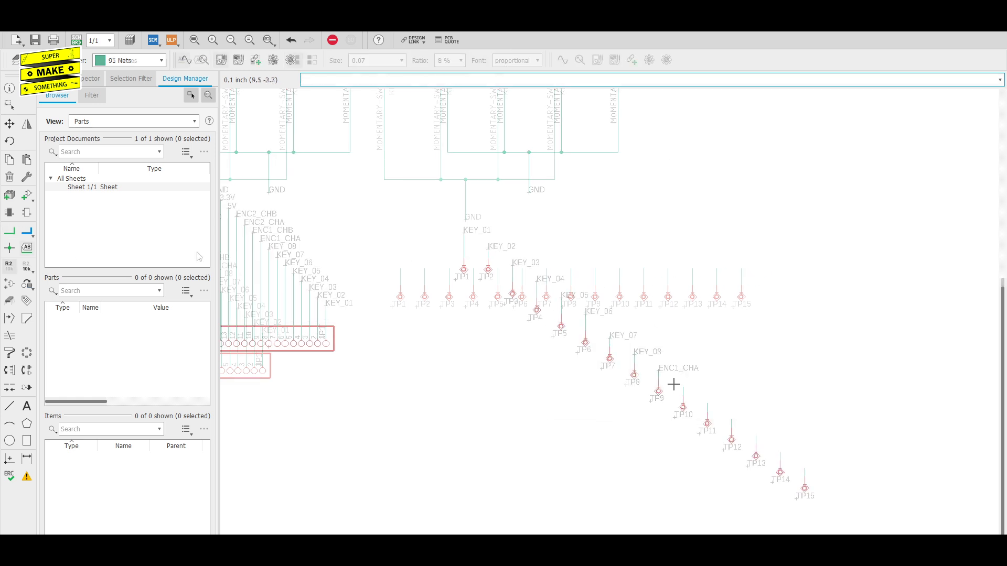
- Name the test point nets ENC1_CHB at TP10, ENC2_CHA at TP11 and ENC2_CHB at TP12
{"action": "left_click", "coordinate": [683, 399]}
{"action": "key", "text": "Return"}
{"action": "left_click", "coordinate": [707, 412]}
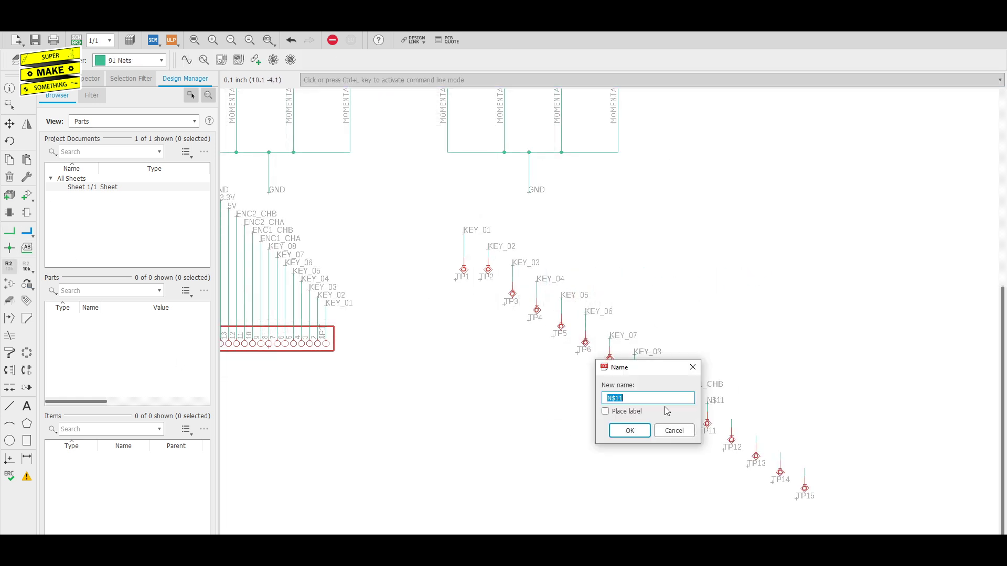
{"action": "type", "text": "ENC2_CHA"}
{"action": "key", "text": "Return"}
{"action": "left_click", "coordinate": [731, 418]}
{"action": "type", "text": "ENC2_CHB"}
{"action": "key", "text": "Return"}
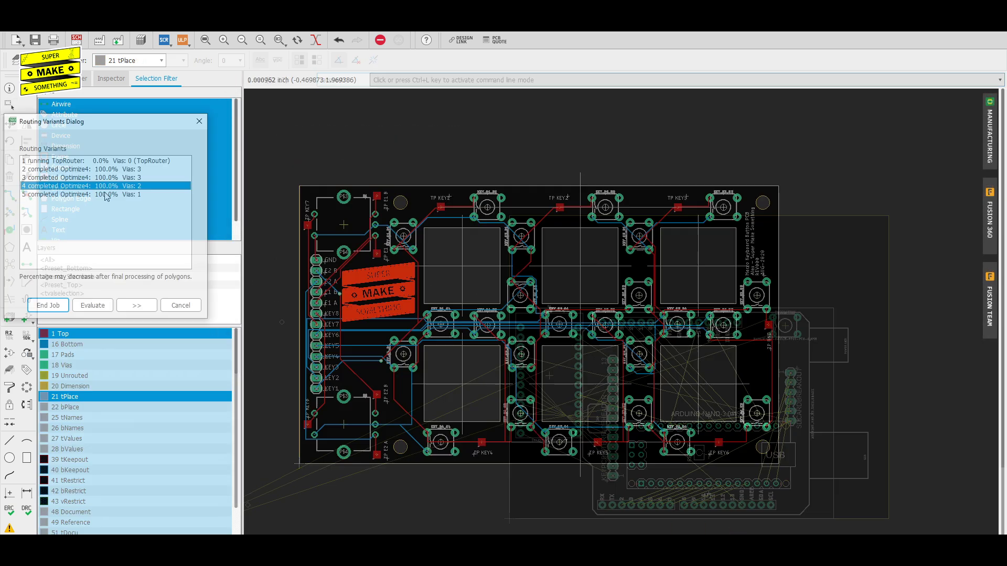
- Compare the autorouter's fourth variant (Optimize4) with the first variant (TopRouter) on the button board
{"action": "left_click", "coordinate": [108, 187]}
{"action": "left_click", "coordinate": [105, 160]}
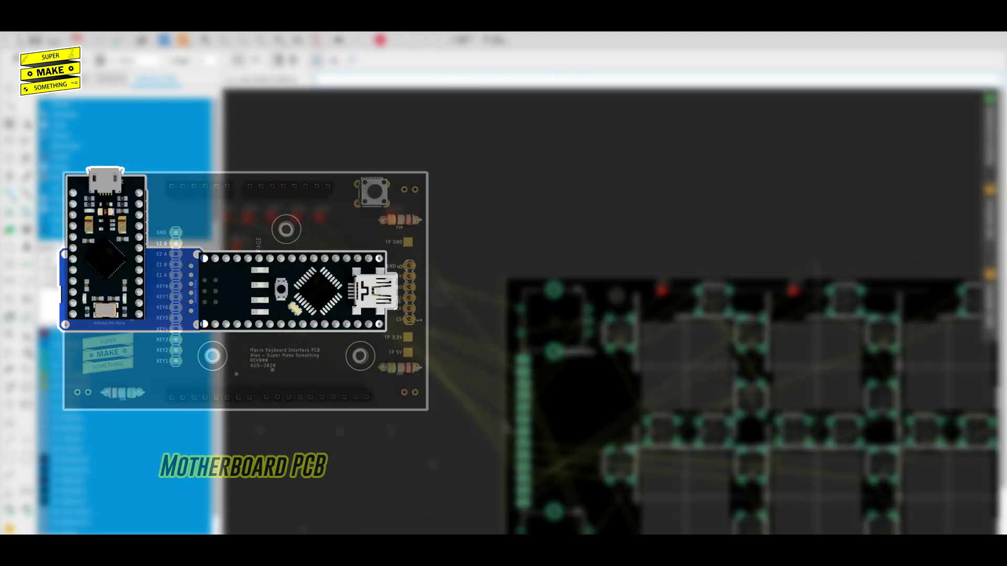
{"action": "scroll", "coordinate": [655, 294], "scroll_direction": "up", "scroll_amount": 10}
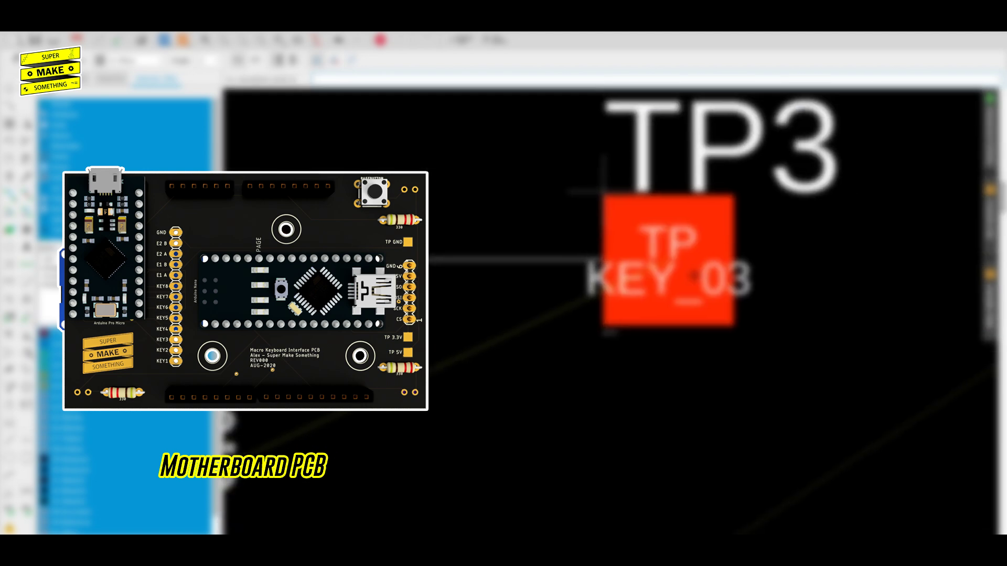
{"action": "middle_click_drag", "start_coordinate": [696, 276], "coordinate": [671, 279]}
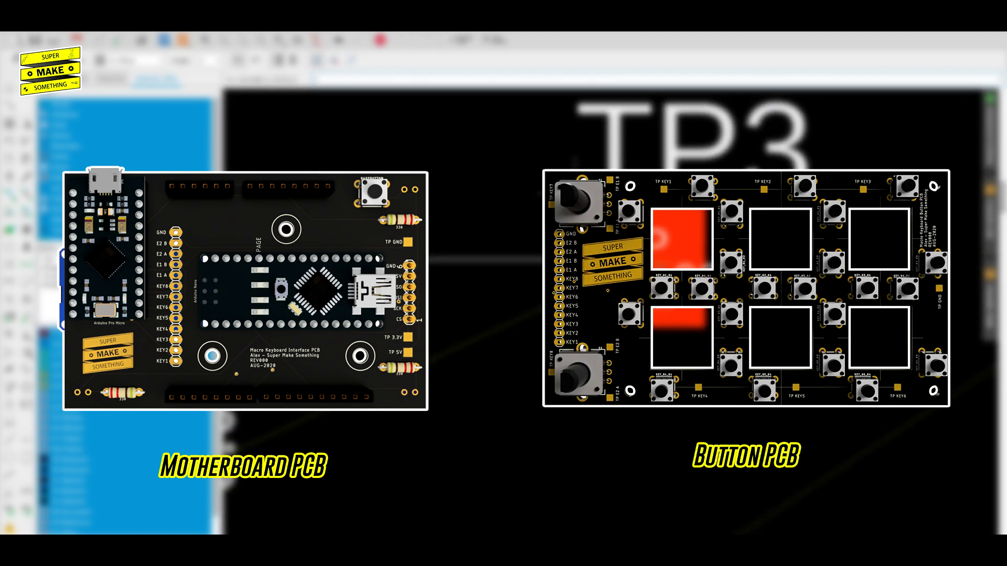
{"action": "scroll", "coordinate": [603, 294], "scroll_direction": "down", "scroll_amount": 5}
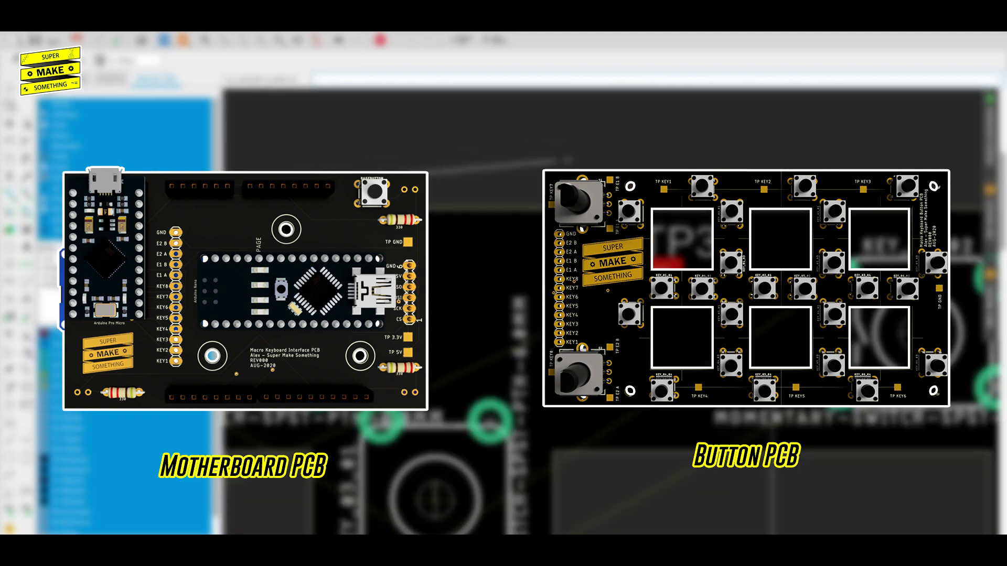
{"action": "scroll", "coordinate": [604, 293], "scroll_direction": "down", "scroll_amount": 5}
{"action": "scroll", "coordinate": [682, 367], "scroll_direction": "up", "scroll_amount": 8}
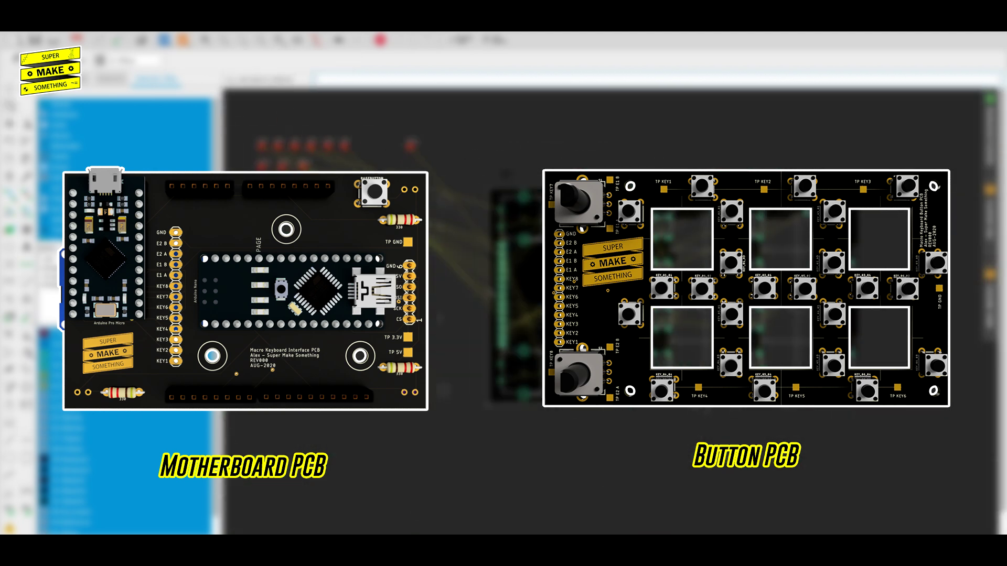
{"action": "scroll", "coordinate": [609, 315], "scroll_direction": "down", "scroll_amount": 8}
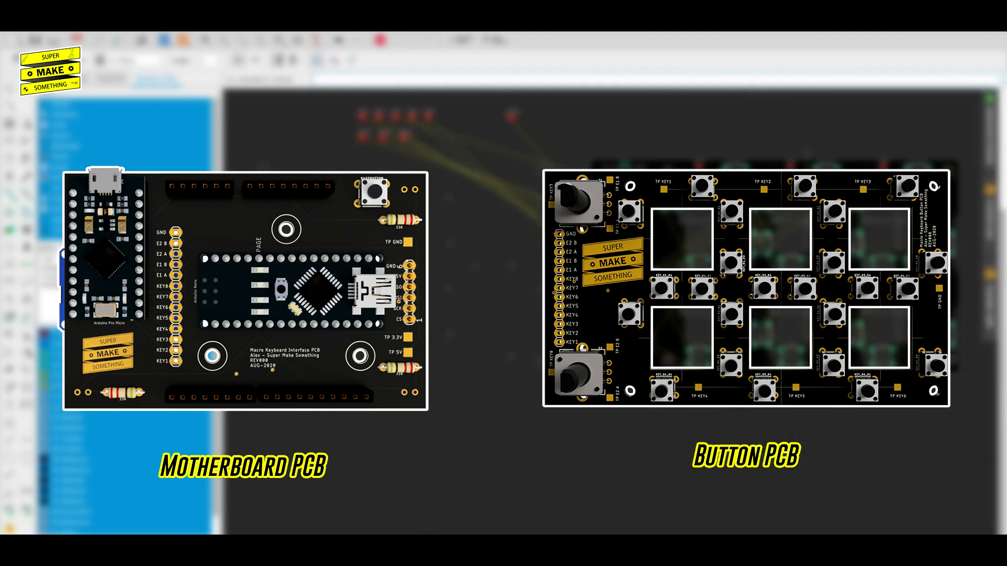
{"action": "scroll", "coordinate": [608, 309], "scroll_direction": "up", "scroll_amount": 8}
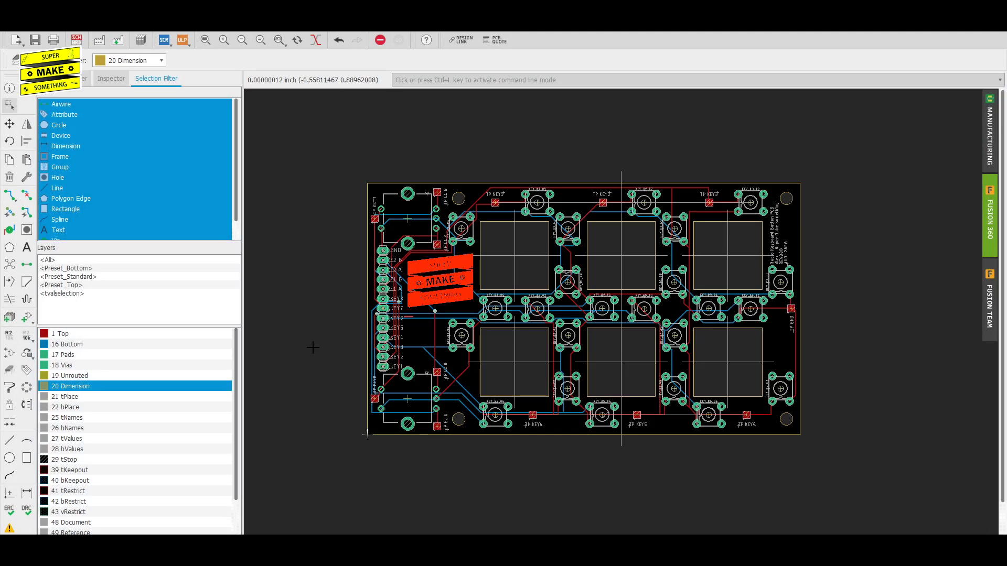
- Open the CAM Processor for the button board and review its Gerber outputs from the copper layers to Silkscreen Bottom
{"action": "left_click", "coordinate": [10, 24]}
{"action": "left_click", "coordinate": [52, 159]}
{"action": "left_click", "coordinate": [338, 162]}
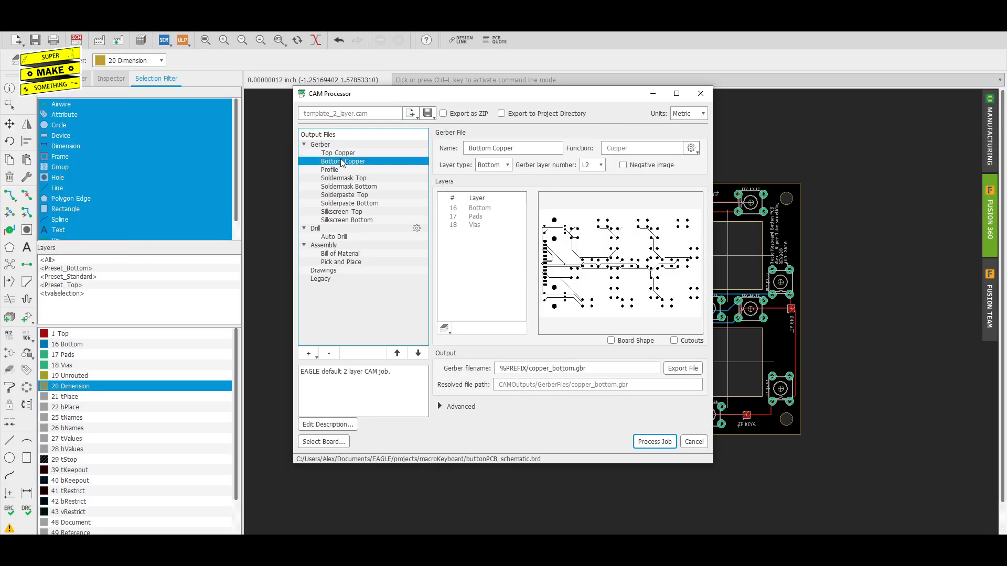
{"action": "left_click", "coordinate": [330, 169]}
{"action": "left_click", "coordinate": [341, 178]}
{"action": "left_click", "coordinate": [345, 186]}
{"action": "left_click", "coordinate": [346, 195]}
{"action": "left_click", "coordinate": [346, 211]}
{"action": "left_click", "coordinate": [346, 220]}
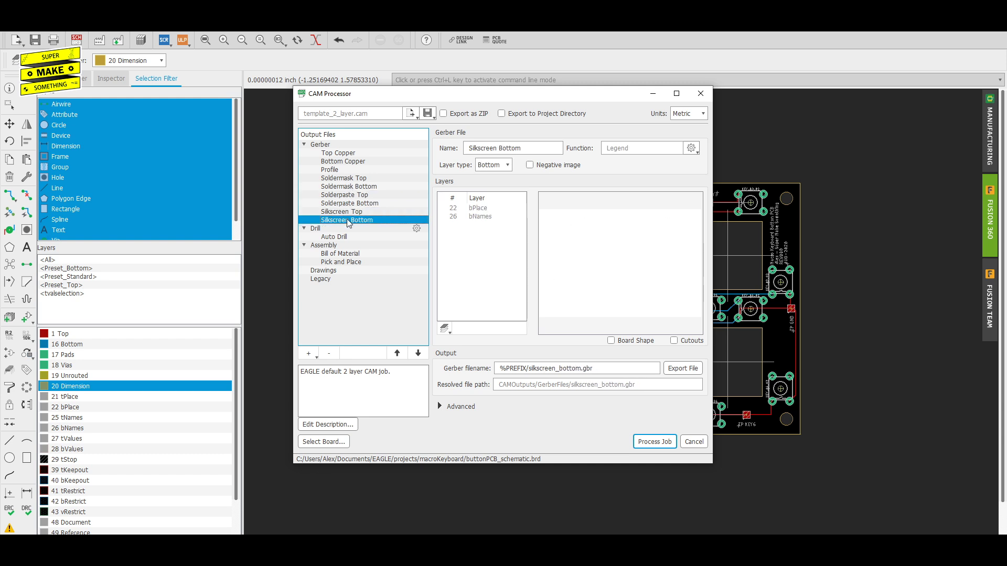
- Process the CAM job as a ZIP export and save the archive as buttonPCB_2020-08-12 in the projects folder
{"action": "left_click", "coordinate": [444, 114]}
{"action": "left_click", "coordinate": [655, 441]}
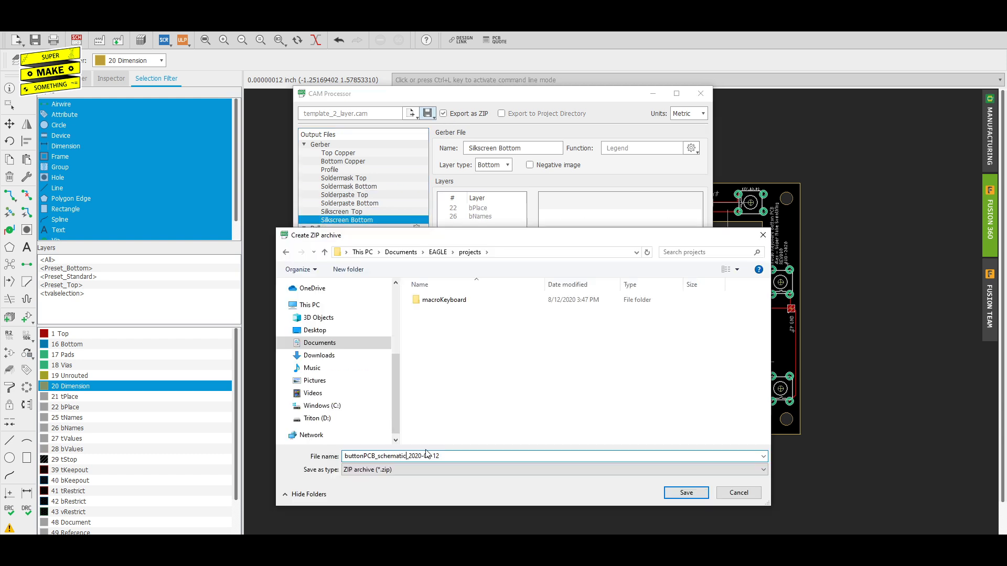
{"action": "left_click", "coordinate": [408, 455]}
{"action": "key", "text": "BackSpace"}
{"action": "key", "text": "BackSpace"}
{"action": "key", "text": "BackSpace"}
{"action": "key", "text": "BackSpace"}
{"action": "key", "text": "BackSpace"}
{"action": "key", "text": "BackSpace"}
{"action": "key", "text": "BackSpace"}
{"action": "key", "text": "BackSpace"}
{"action": "key", "text": "BackSpace"}
{"action": "key", "text": "BackSpace"}
{"action": "left_click", "coordinate": [686, 493]}
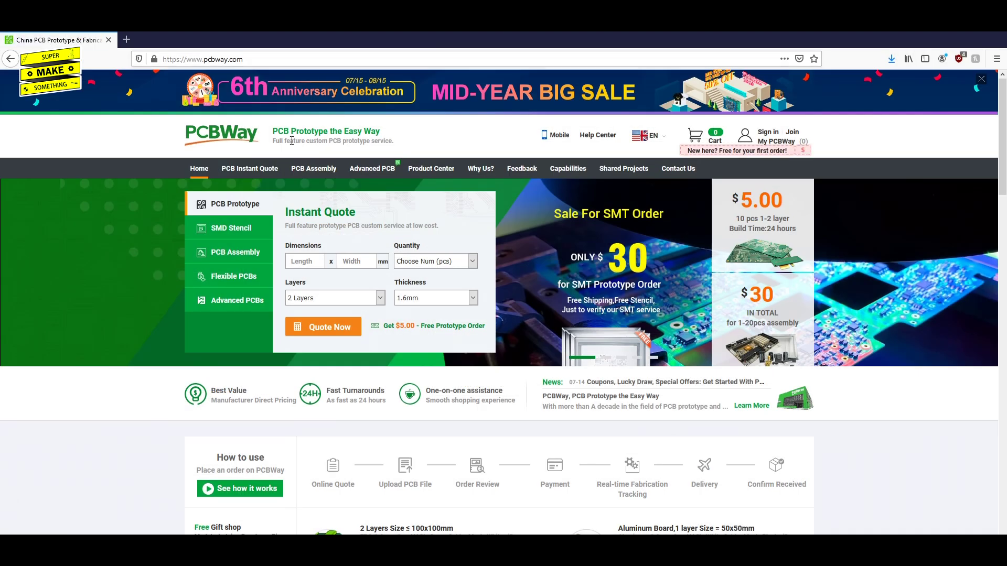
- On the PCBWay website, open the PCB instant quote form and upload the Gerber archive buttonPCB_2020-08-12
{"action": "left_click", "coordinate": [250, 168]}
{"action": "left_click", "coordinate": [305, 377]}
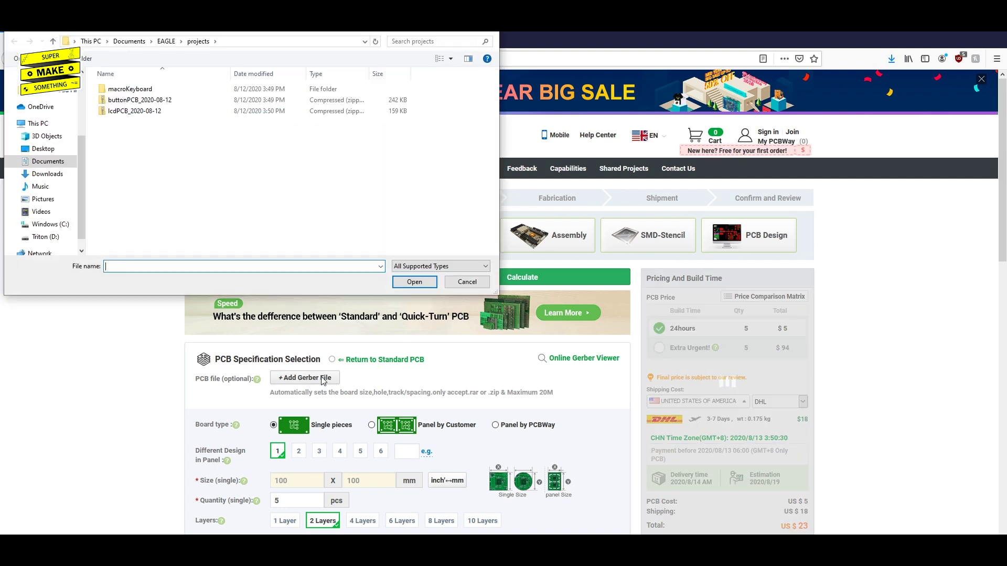
{"action": "double_click", "coordinate": [157, 101]}
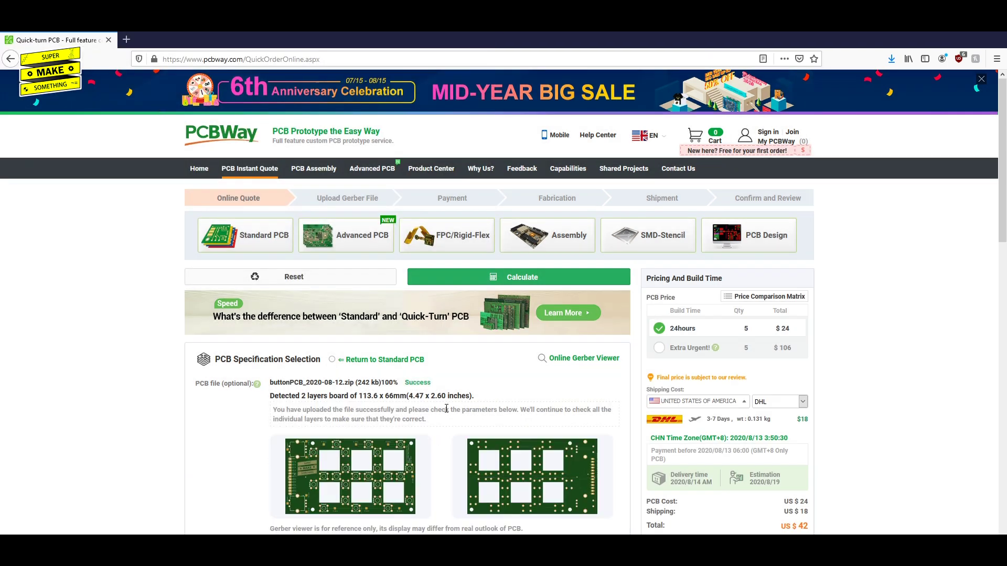
- Set the solder mask colour to Black in the PCB specification
{"action": "scroll", "coordinate": [446, 409], "scroll_direction": "down", "scroll_amount": 7}
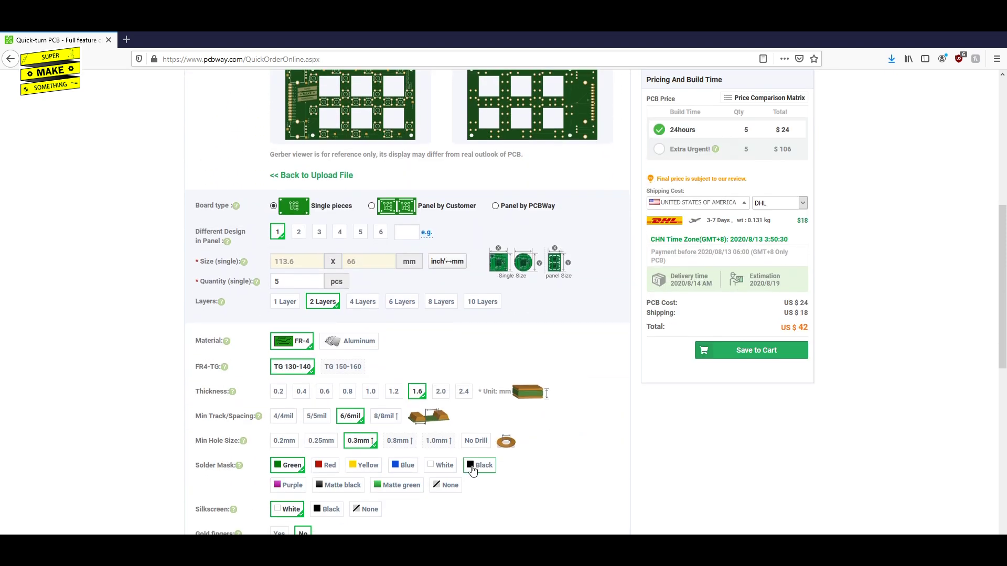
{"action": "left_click", "coordinate": [472, 467]}
{"action": "scroll", "coordinate": [472, 467], "scroll_direction": "down", "scroll_amount": 1}
{"action": "left_click", "coordinate": [314, 226]}
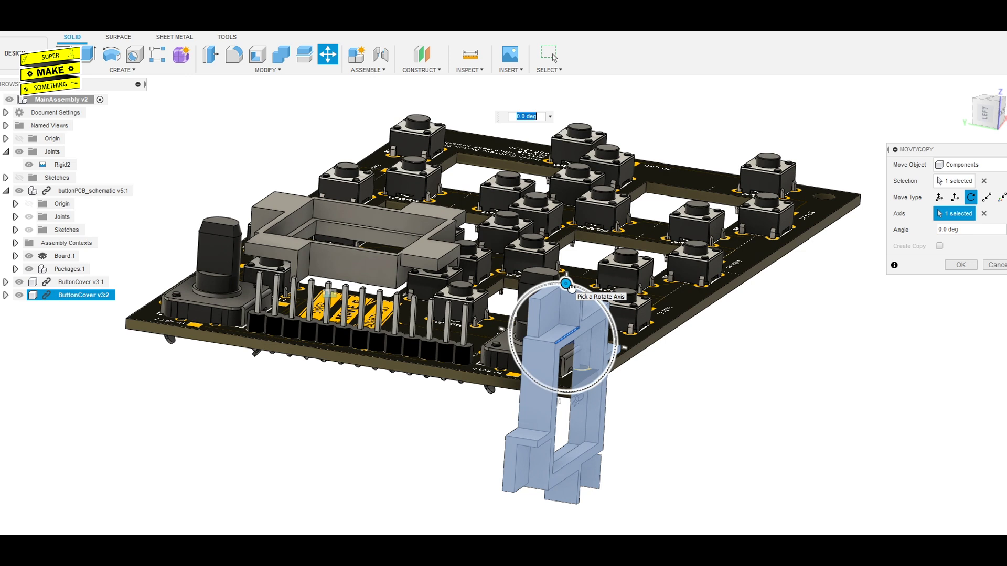
- In the Fusion 360 main assembly, rotate the second ButtonCover component and the MicroSD Reader assembly
{"action": "left_click_drag", "start_coordinate": [566, 288], "coordinate": [601, 345]}
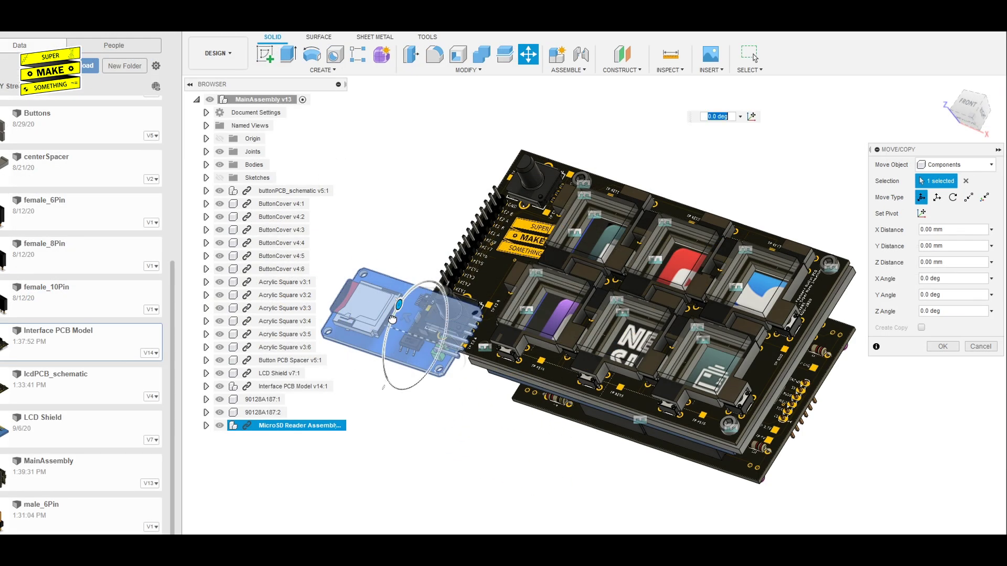
{"action": "left_click_drag", "start_coordinate": [415, 387], "coordinate": [422, 348]}
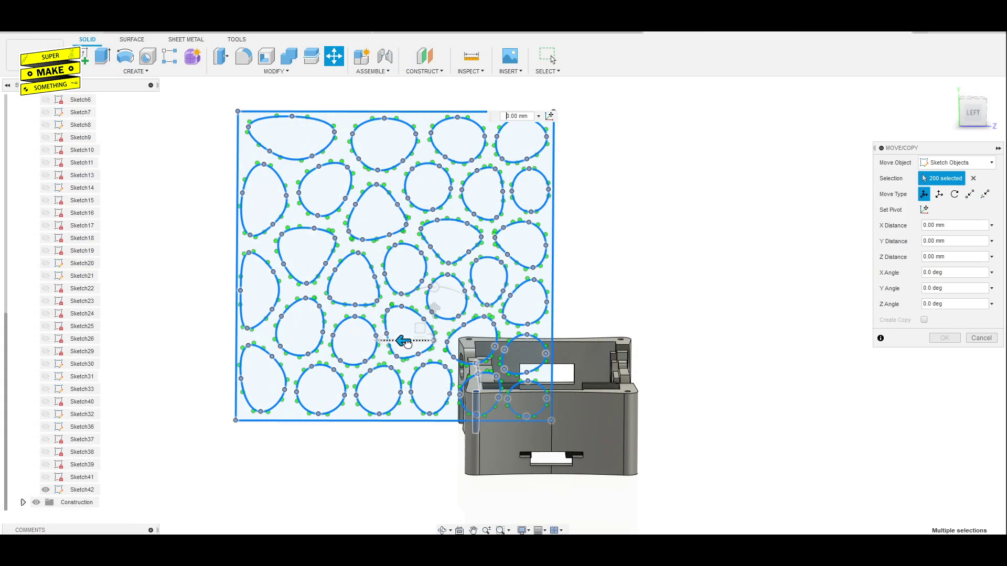
- Shift the Voronoi pattern sketch across the housing's side, and cut the eight selected pattern profiles -15 mm through the end wall
{"action": "left_click_drag", "start_coordinate": [405, 338], "coordinate": [513, 336]}
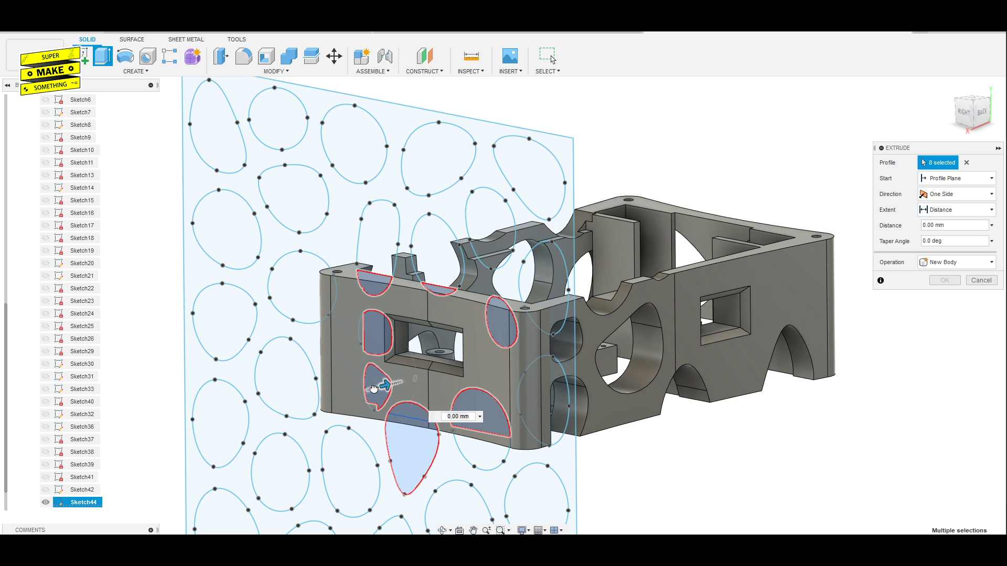
{"action": "left_click_drag", "start_coordinate": [374, 388], "coordinate": [351, 396]}
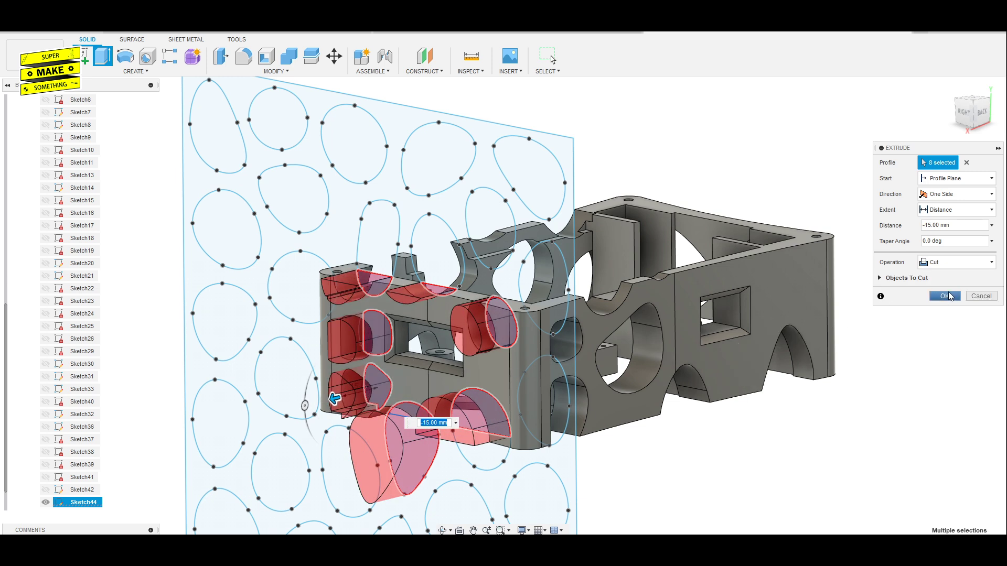
{"action": "left_click", "coordinate": [948, 296]}
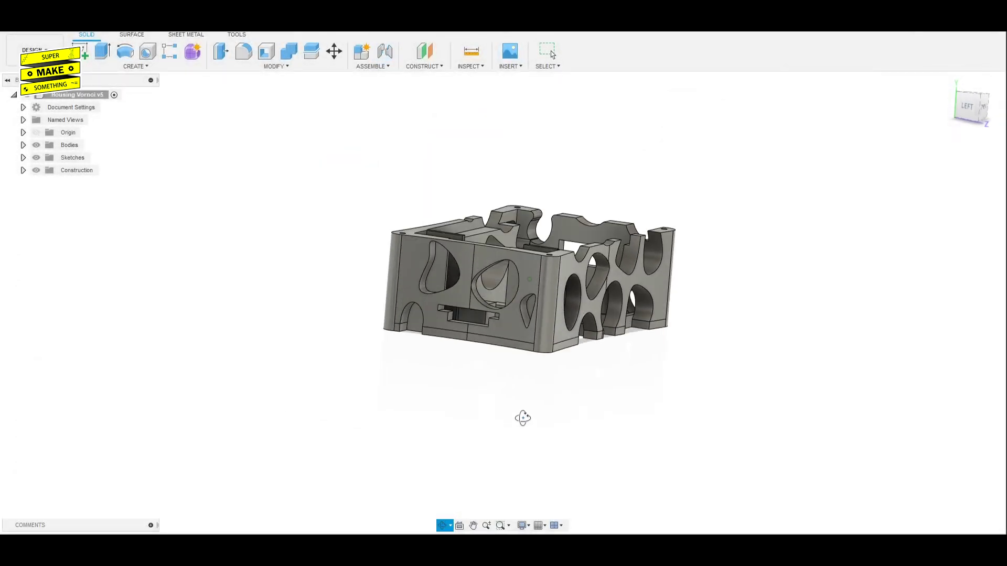
- Examine the perforated housing from another angle and open the options of its Sketches folder
{"action": "middle_click_drag", "start_coordinate": [522, 417], "coordinate": [505, 430], "text": "shift"}
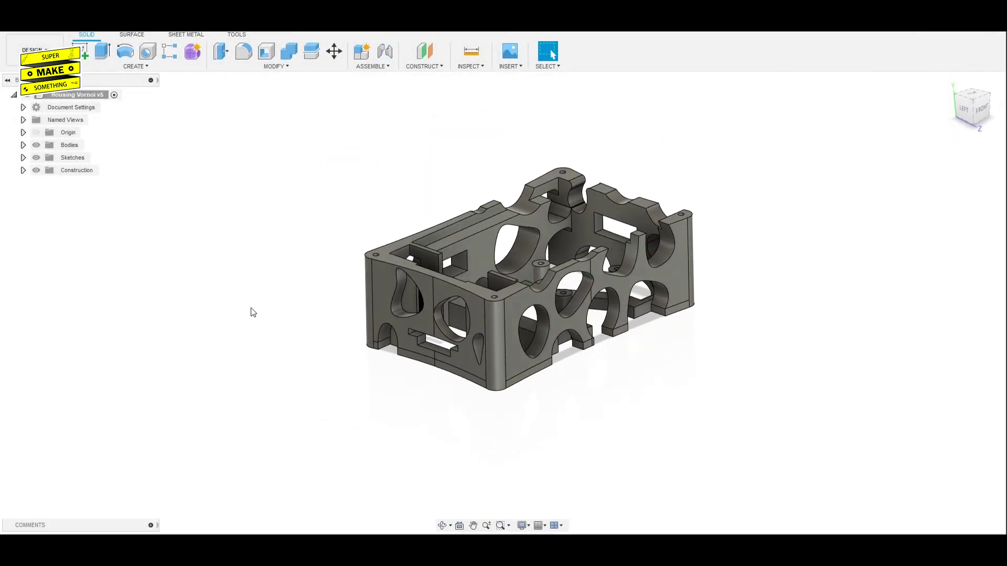
{"action": "right_click", "coordinate": [70, 159]}
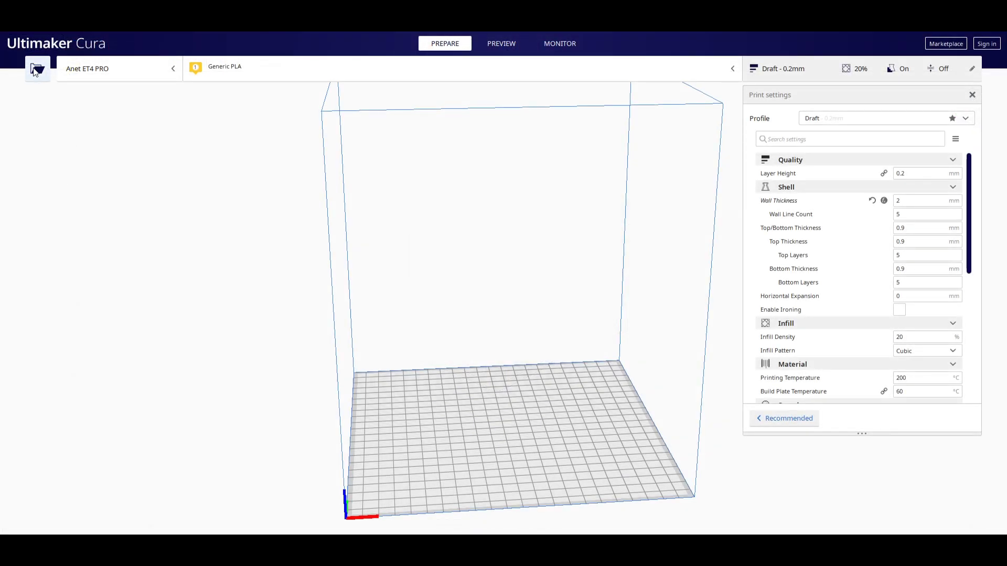
- Switch to Ultimaker Cura and load the housing_Vornoi model onto the build plate
{"action": "left_click", "coordinate": [36, 70]}
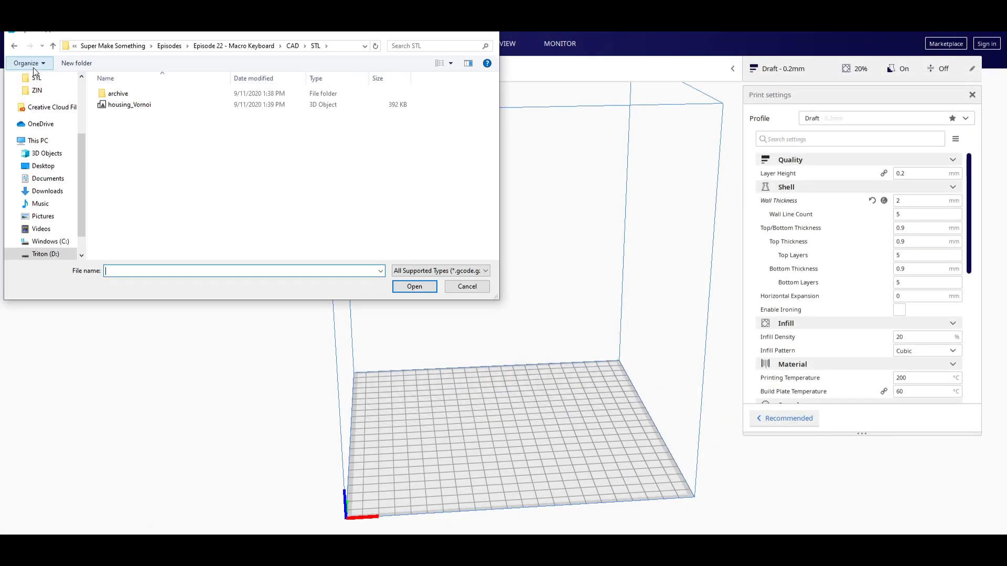
{"action": "double_click", "coordinate": [123, 107]}
{"action": "right_click_drag", "start_coordinate": [451, 356], "coordinate": [315, 346]}
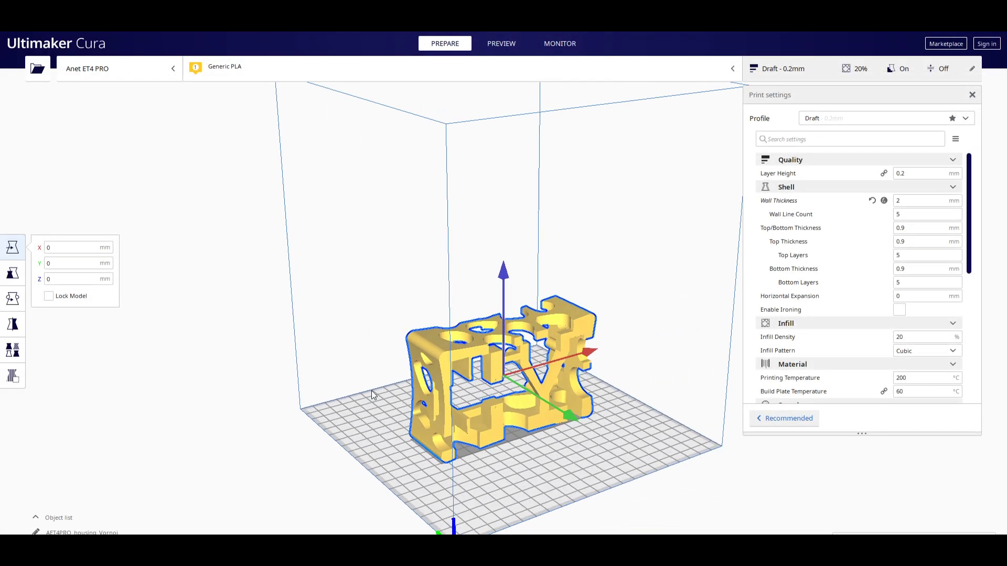
- Rotate the housing so that its base lies flat on the build plate
{"action": "left_click", "coordinate": [24, 299]}
{"action": "left_click_drag", "start_coordinate": [522, 292], "coordinate": [572, 480]}
{"action": "left_click", "coordinate": [700, 508]}
- Check the support settings and examine the layers of the sliced housing in the layer preview
{"action": "scroll", "coordinate": [970, 337], "scroll_direction": "down", "scroll_amount": 5}
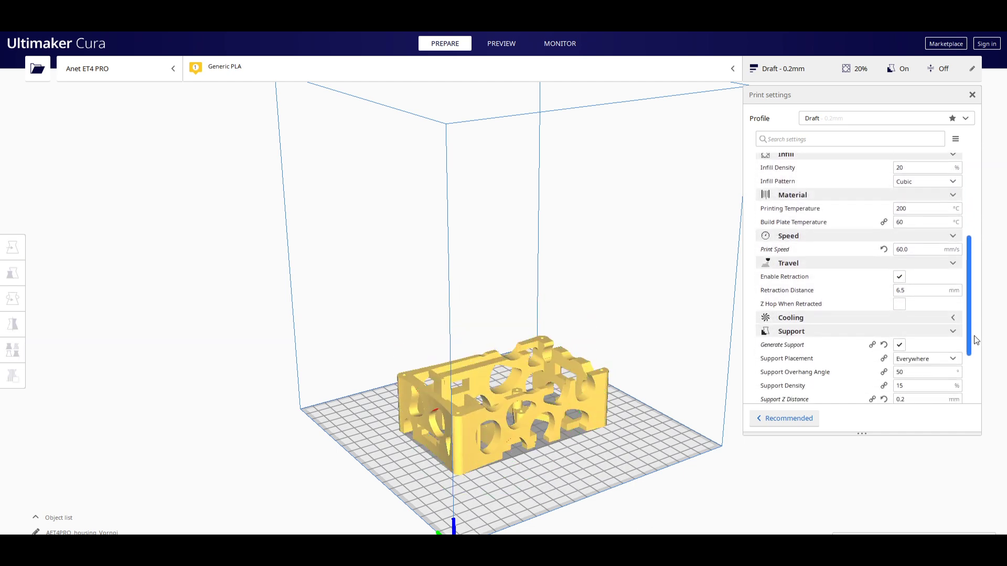
{"action": "left_click", "coordinate": [899, 290]}
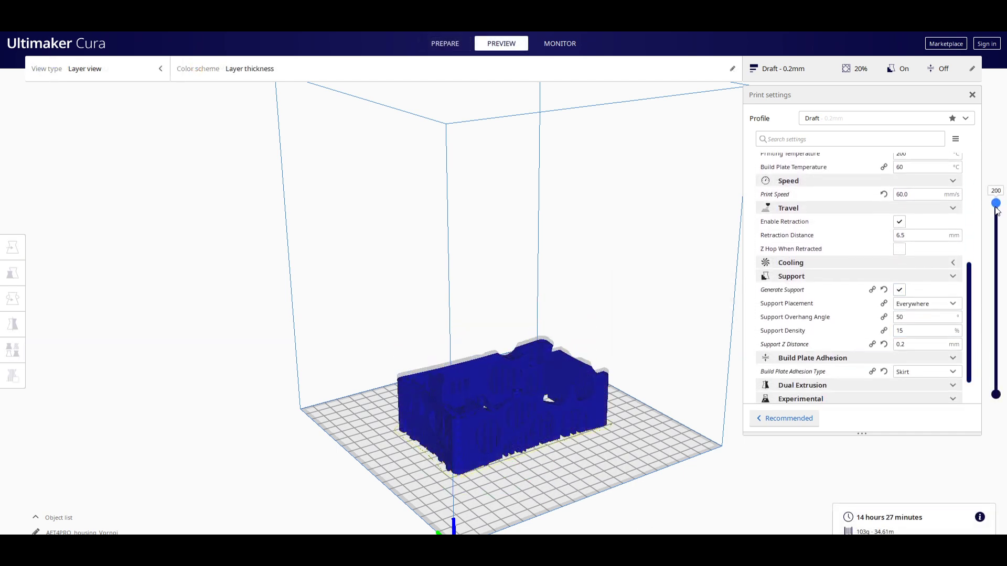
{"action": "left_click_drag", "start_coordinate": [995, 241], "coordinate": [1000, 323]}
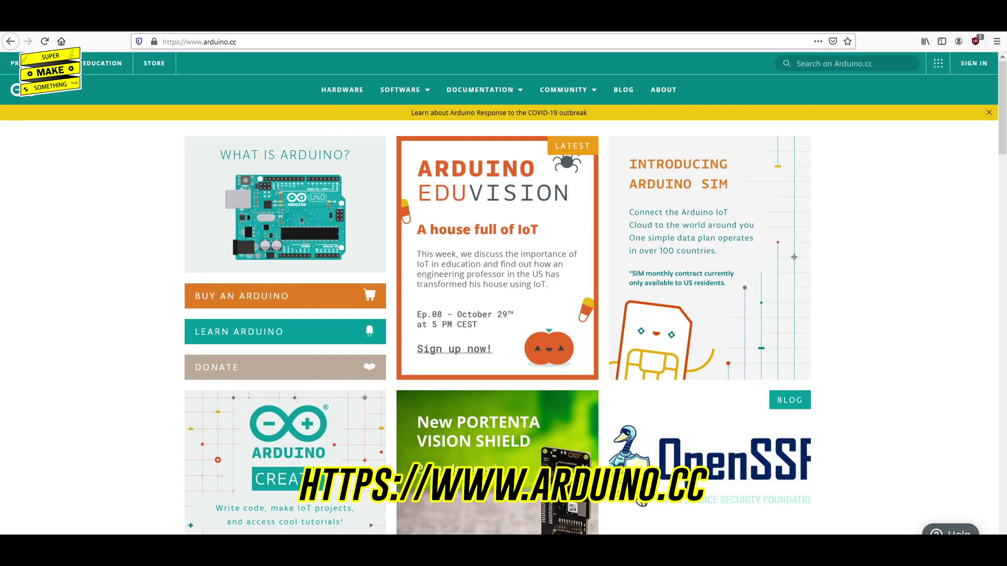
- Open the diy-stream-deck repository on SuperMakeSomething's GitHub page and download it as a ZIP archive
{"action": "mouse_move", "coordinate": [400, 90]}
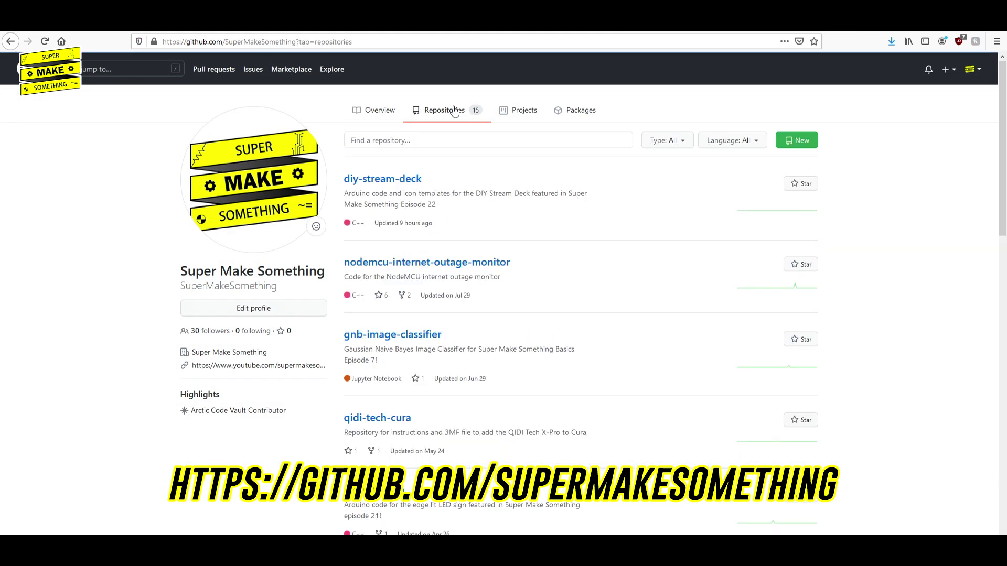
{"action": "left_click", "coordinate": [405, 182]}
{"action": "scroll", "coordinate": [403, 181], "scroll_direction": "down", "scroll_amount": 5}
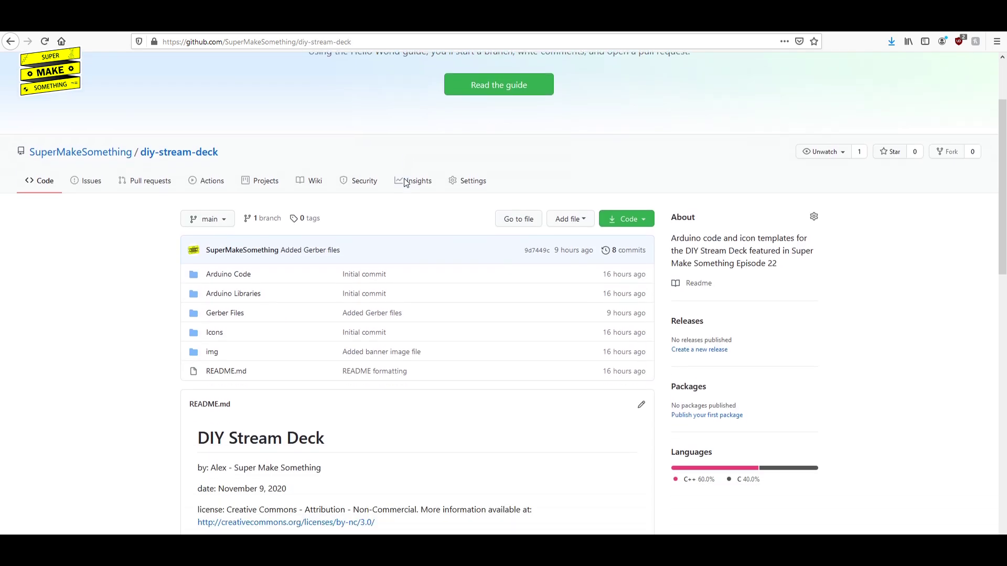
{"action": "left_click", "coordinate": [632, 59]}
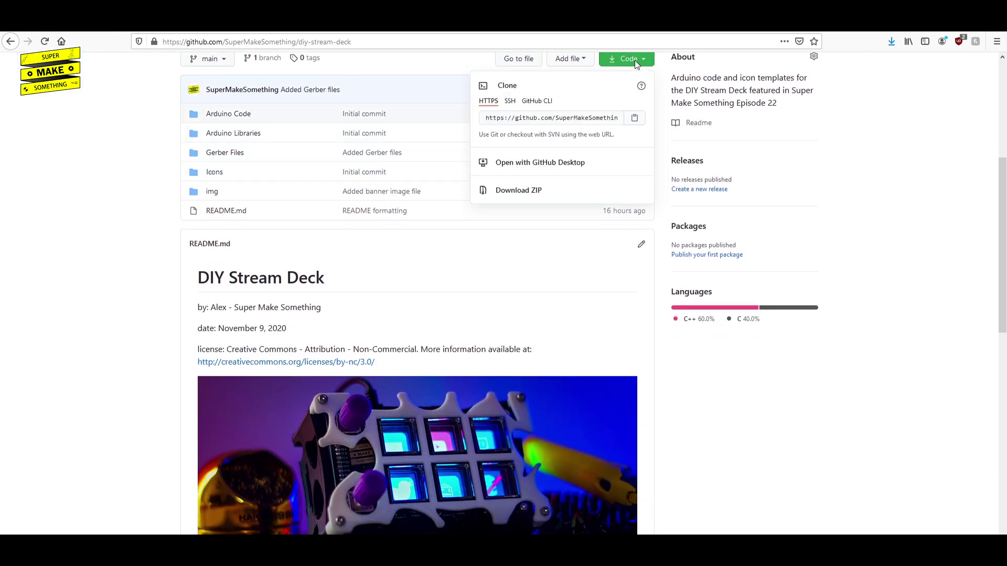
{"action": "left_click", "coordinate": [542, 192]}
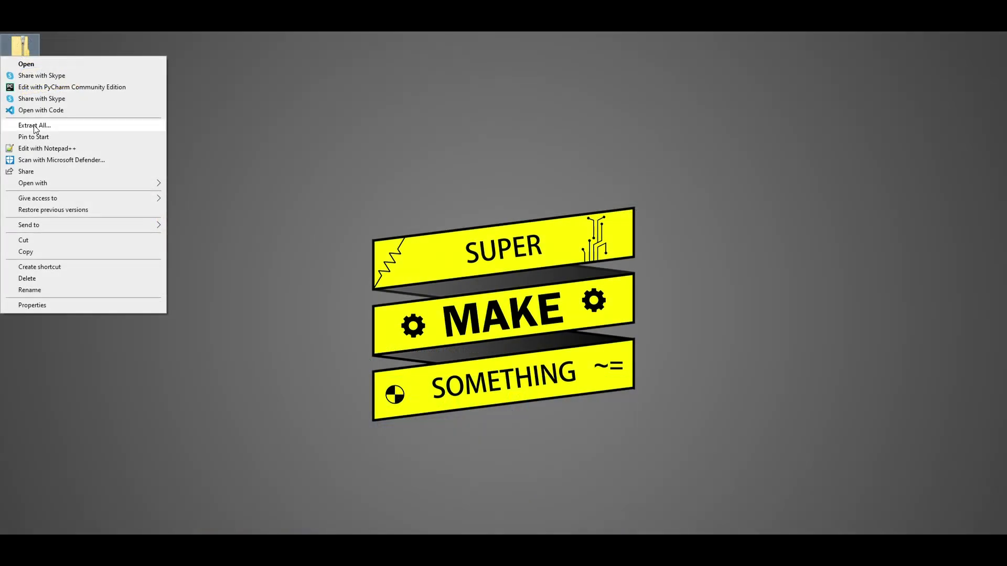
- Extract the downloaded archive and move the LCDWIKI_KBV and LCDWIKI_GUI folders into the Arduino libraries folder
{"action": "left_click", "coordinate": [42, 129]}
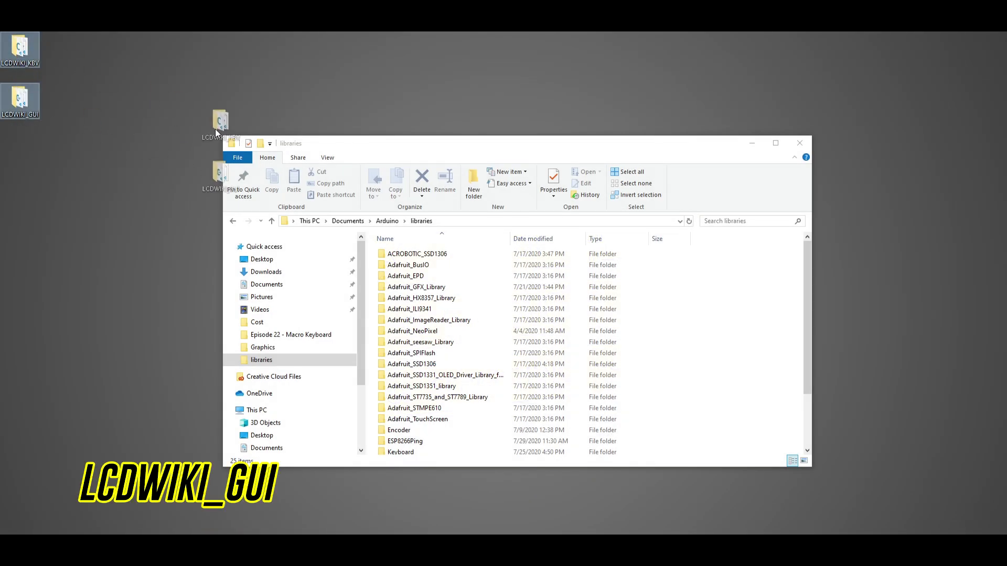
{"action": "left_click_drag", "start_coordinate": [216, 131], "coordinate": [738, 379]}
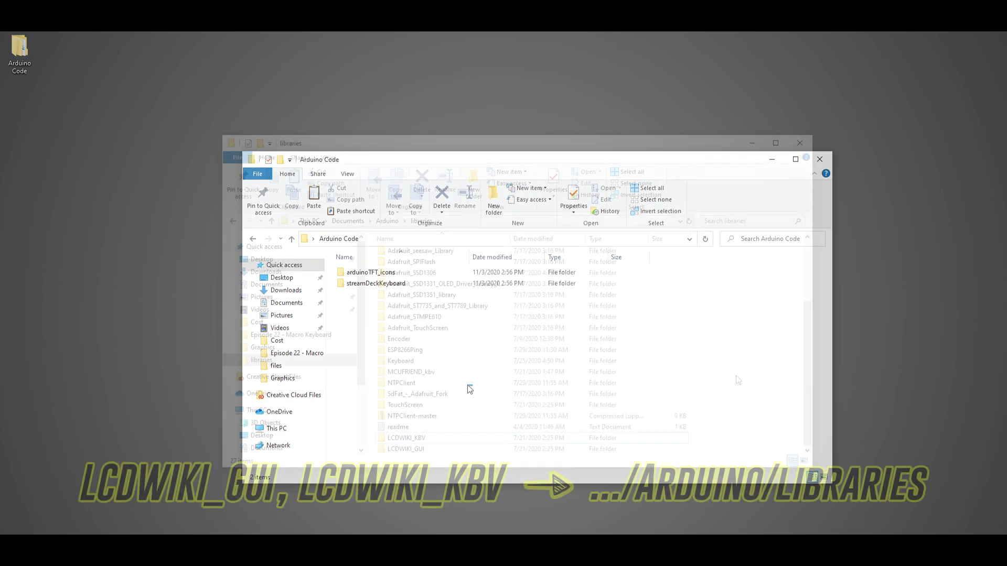
- Move the arduinoTFT_icons and streamDeckKeyboard folders to the desktop and open the arduinoTFT_icons sketch in the Arduino IDE
{"action": "left_click_drag", "start_coordinate": [473, 385], "coordinate": [50, 149]}
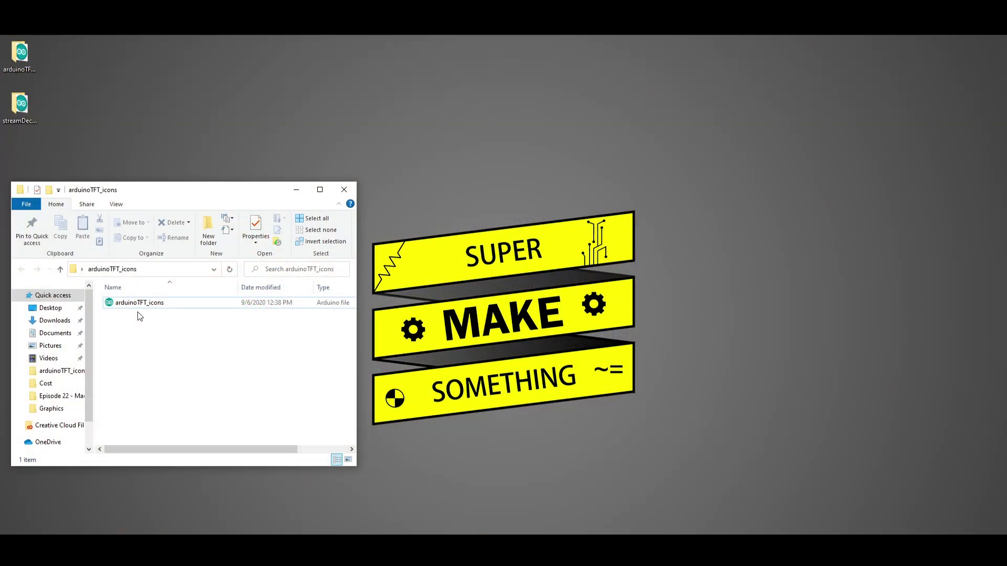
{"action": "double_click", "coordinate": [136, 303]}
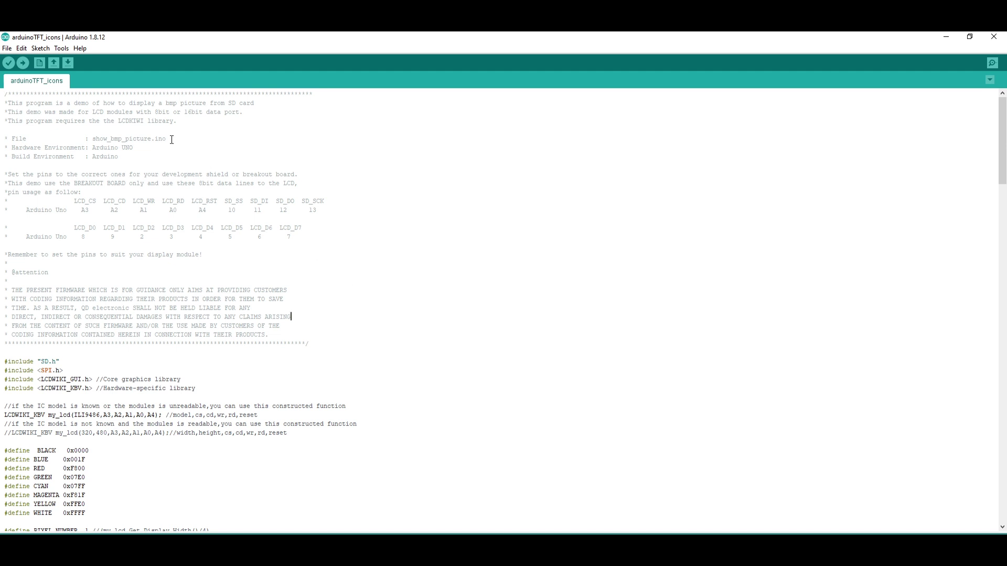
- Configure the upload target as Arduino Nano with the ATmega328P (Old Bootloader) processor on port COM4
{"action": "left_click", "coordinate": [61, 48]}
{"action": "mouse_move", "coordinate": [173, 152]}
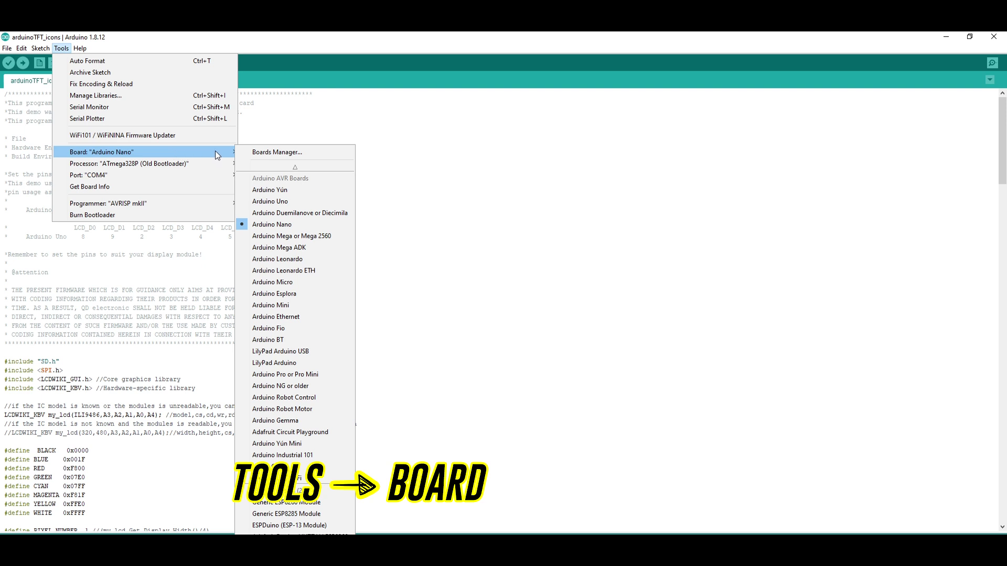
{"action": "left_click", "coordinate": [294, 229]}
{"action": "left_click", "coordinate": [59, 47]}
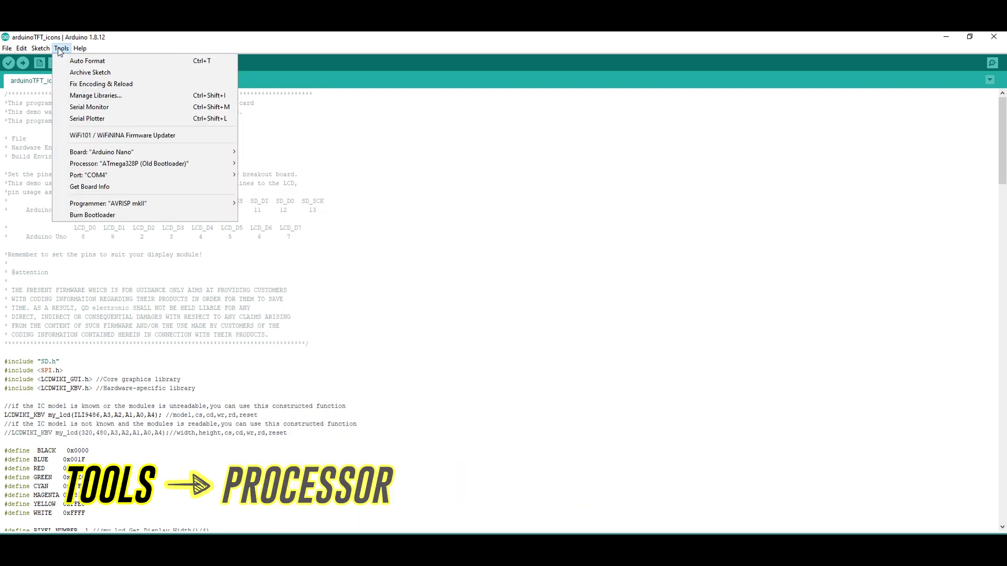
{"action": "mouse_move", "coordinate": [135, 164]}
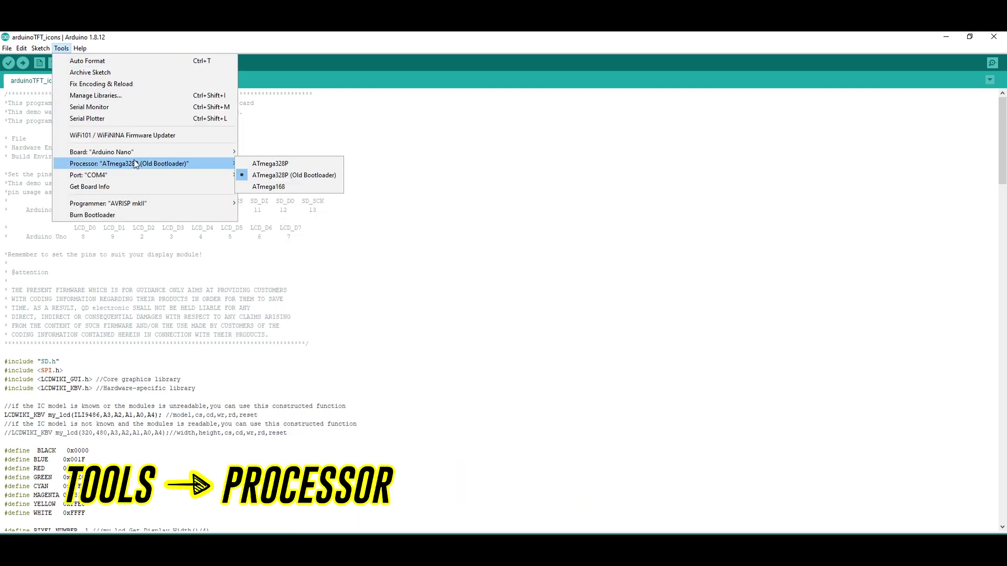
{"action": "left_click", "coordinate": [254, 177]}
{"action": "left_click", "coordinate": [61, 49]}
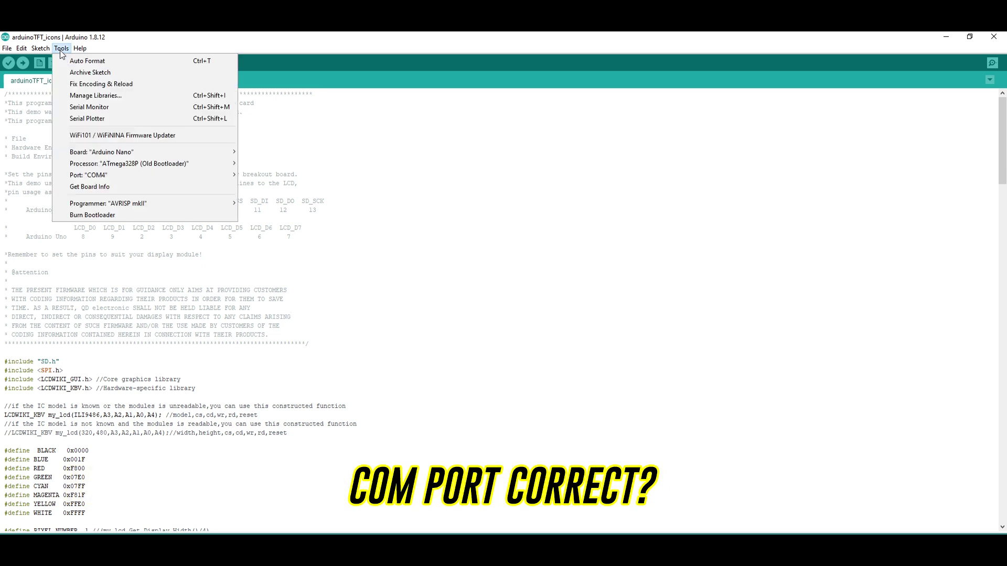
{"action": "left_click", "coordinate": [260, 187]}
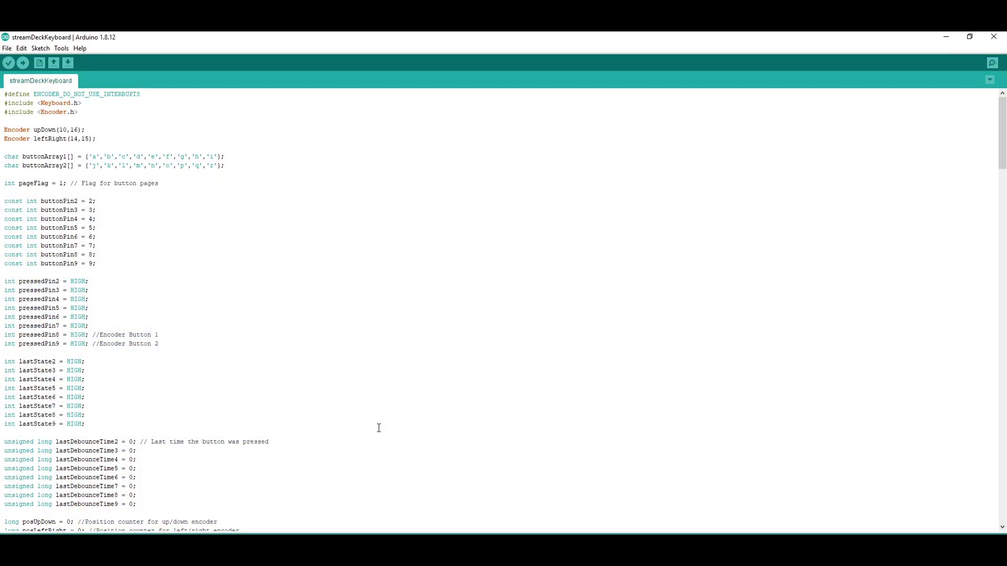
- Set the board for the streamDeckKeyboard sketch to Arduino Leonardo and bring up the port choices
{"action": "left_click", "coordinate": [61, 48]}
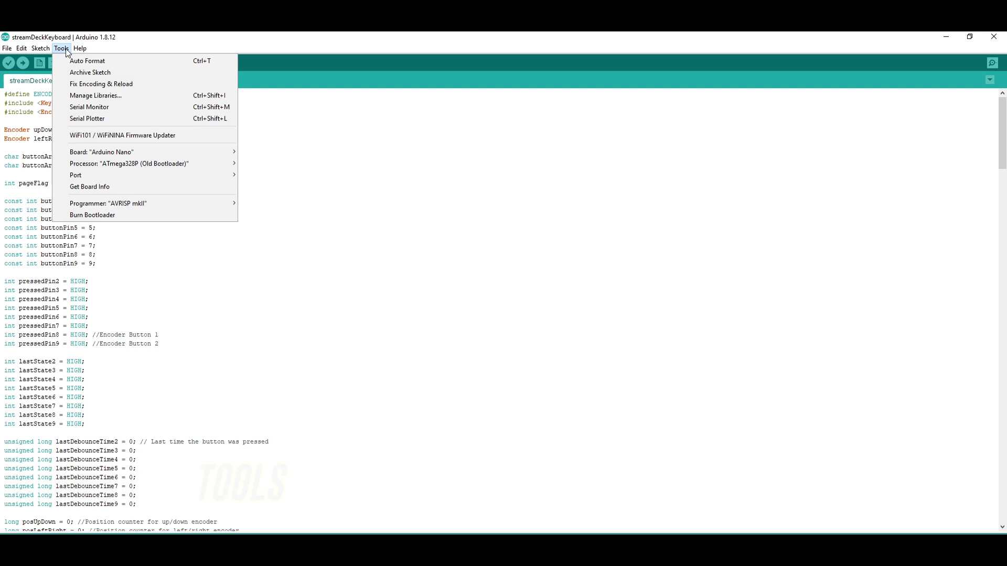
{"action": "mouse_move", "coordinate": [136, 152]}
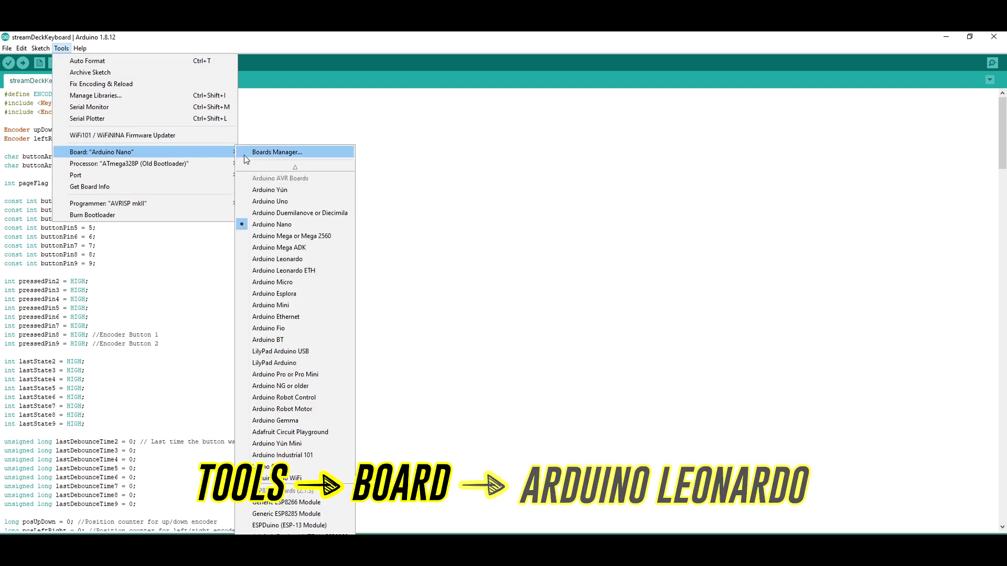
{"action": "left_click", "coordinate": [278, 259]}
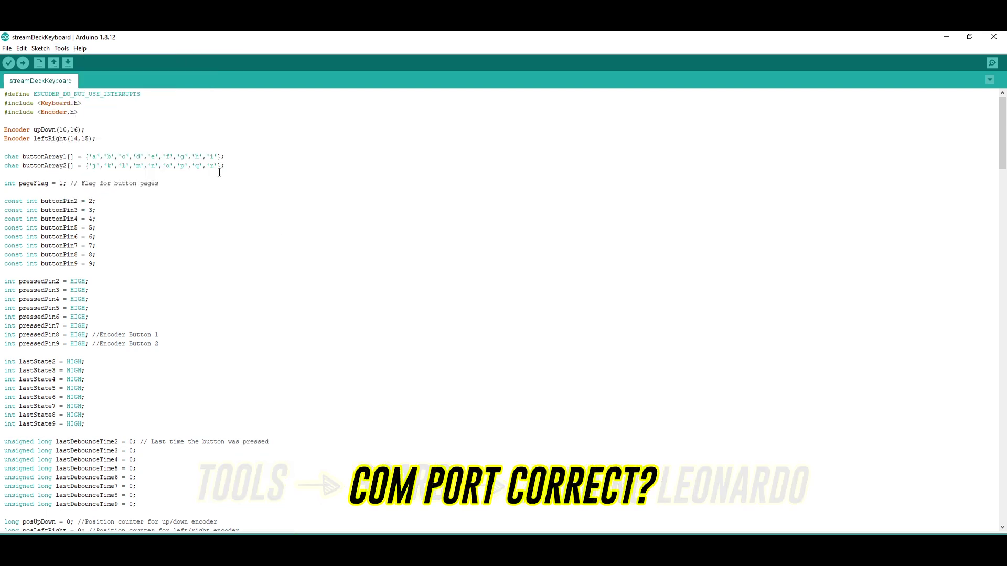
{"action": "left_click", "coordinate": [60, 48]}
{"action": "mouse_move", "coordinate": [191, 166]}
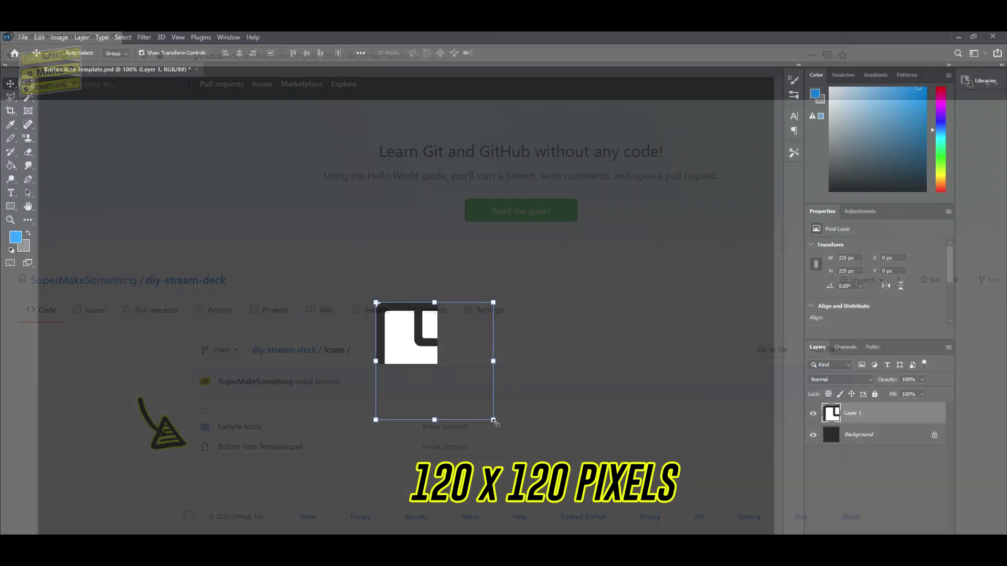
- In Photoshop, scale the floppy disk icon to 110 by 110 px within the canvas and delete its white areas
{"action": "left_click_drag", "start_coordinate": [496, 423], "coordinate": [439, 364]}
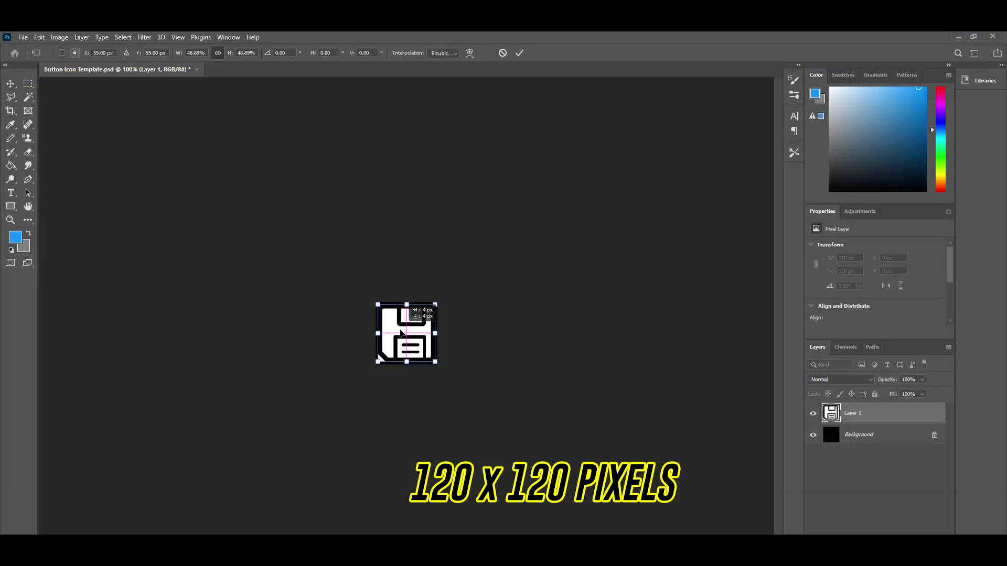
{"action": "key", "text": "Return"}
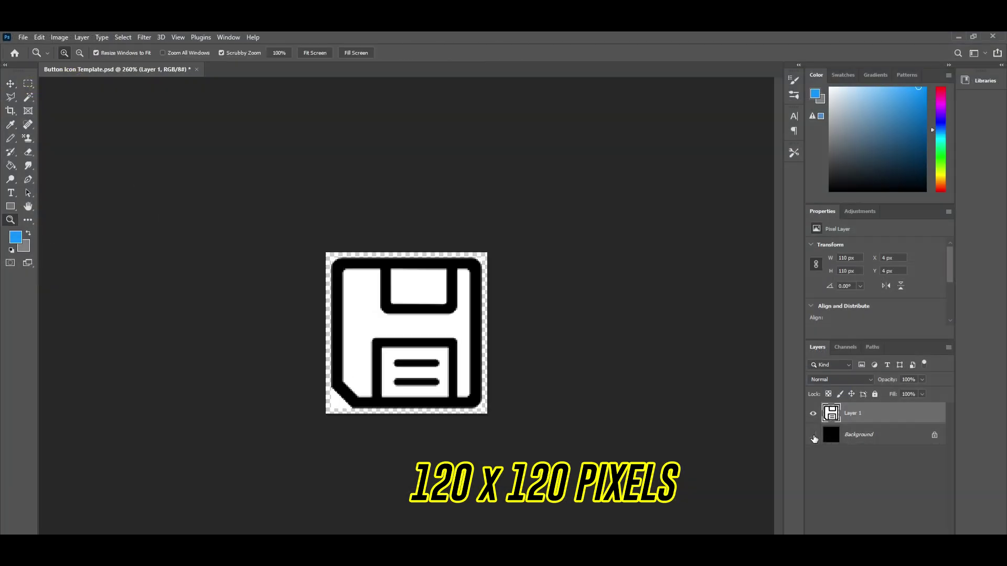
{"action": "left_click", "coordinate": [123, 37]}
{"action": "key", "text": "Delete"}
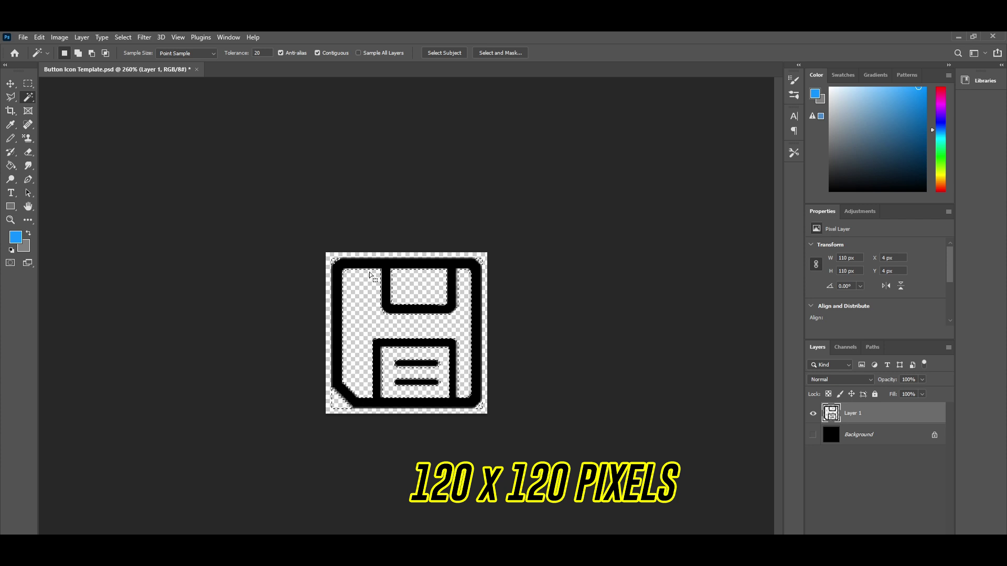
- Fill the floppy disk outline with a diagonal magenta-to-orange gradient and show the black background layer
{"action": "left_click", "coordinate": [122, 38]}
{"action": "key", "text": "i"}
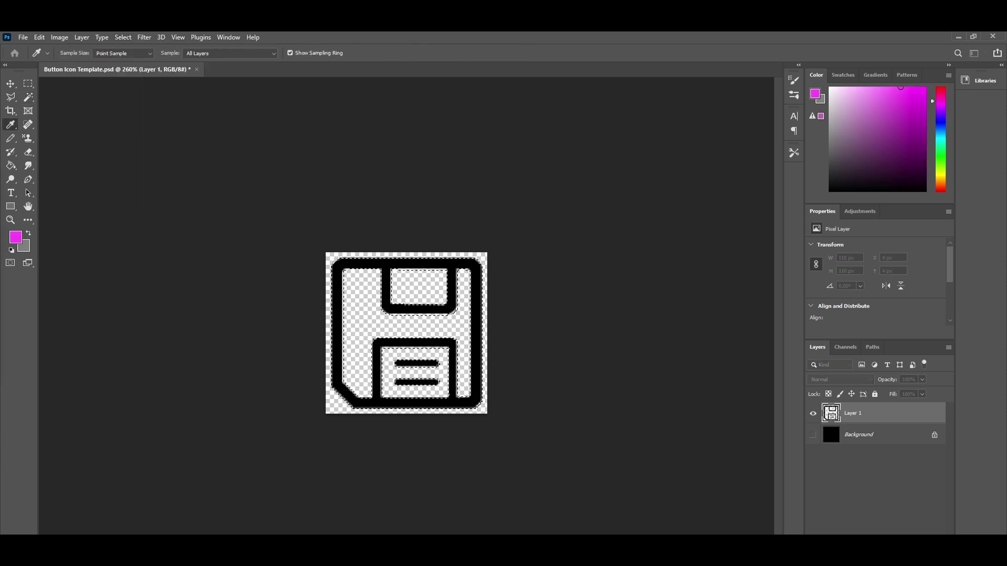
{"action": "key", "text": "g"}
{"action": "left_click_drag", "start_coordinate": [336, 260], "coordinate": [480, 407]}
{"action": "left_click", "coordinate": [813, 435]}
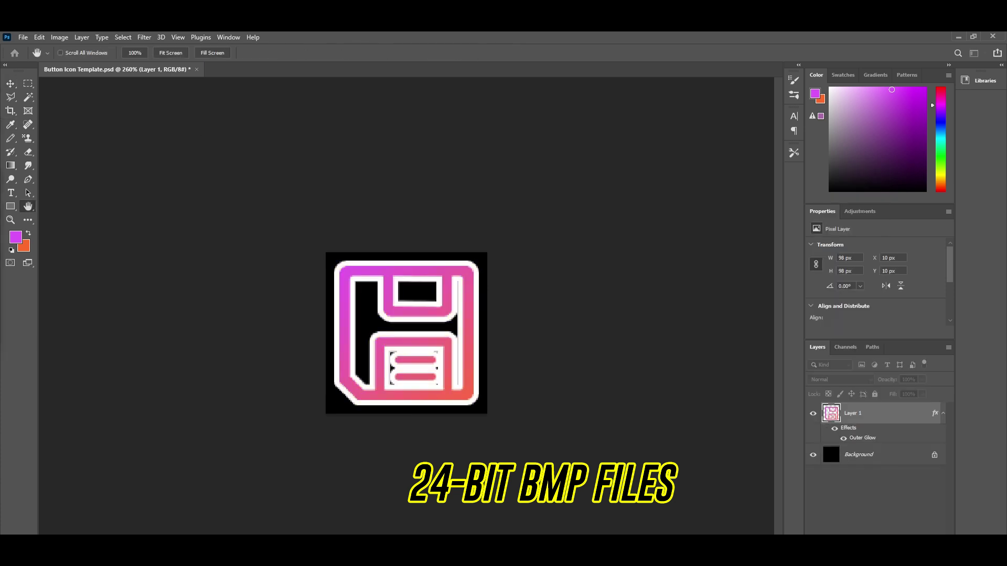
- Rotate the whole finished floppy disk icon image using Image Rotation
{"action": "key", "text": "ctrl+1"}
{"action": "key", "text": "m"}
{"action": "left_click", "coordinate": [64, 37]}
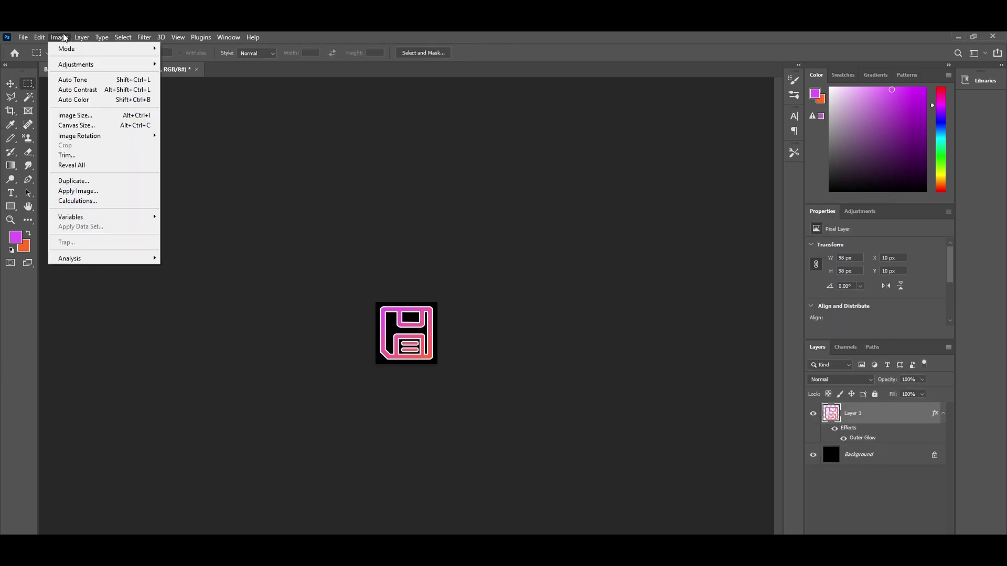
{"action": "mouse_move", "coordinate": [98, 138]}
{"action": "left_click", "coordinate": [174, 156]}
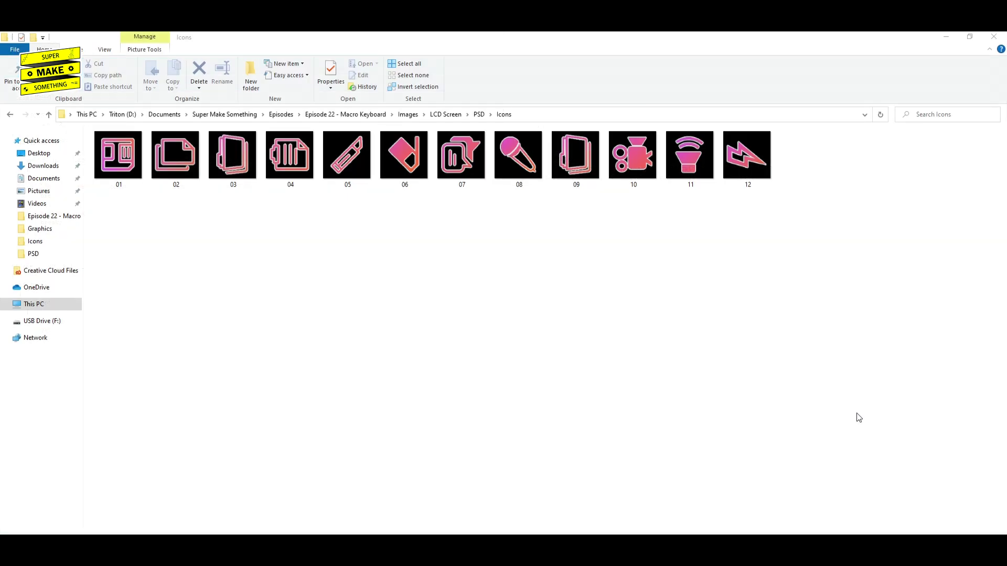
- Copy the twelve icon files 01 to 12 from the Icons folder onto USB Drive (F:)
{"action": "left_click_drag", "start_coordinate": [858, 417], "coordinate": [100, 186]}
{"action": "key", "text": "ctrl+c"}
{"action": "left_click", "coordinate": [52, 321]}
{"action": "key", "text": "ctrl+v"}
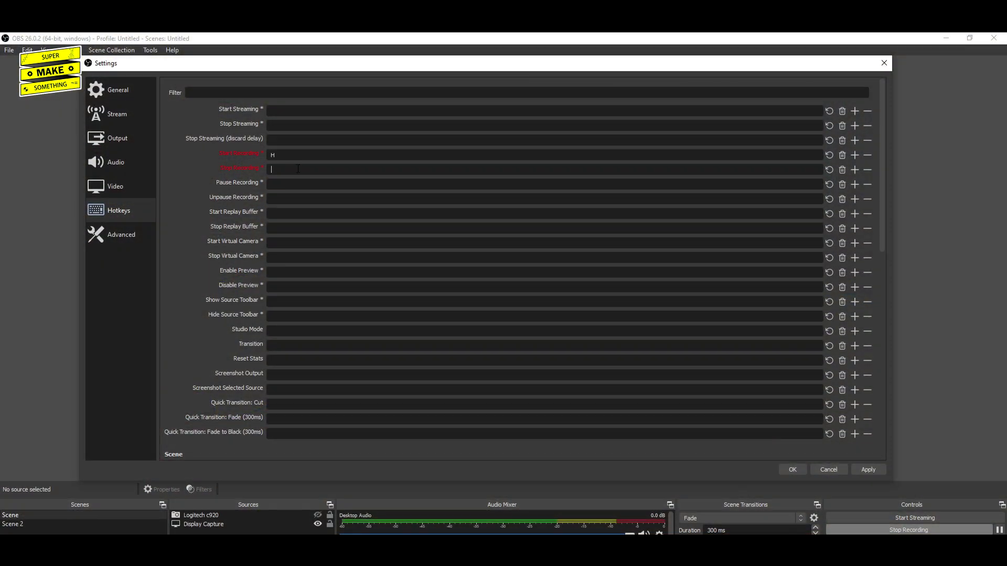
- In the OBS hotkey settings, assign L for switching to Scene and P for switching to Scene 2
{"action": "scroll", "coordinate": [298, 168], "scroll_direction": "down", "scroll_amount": 2}
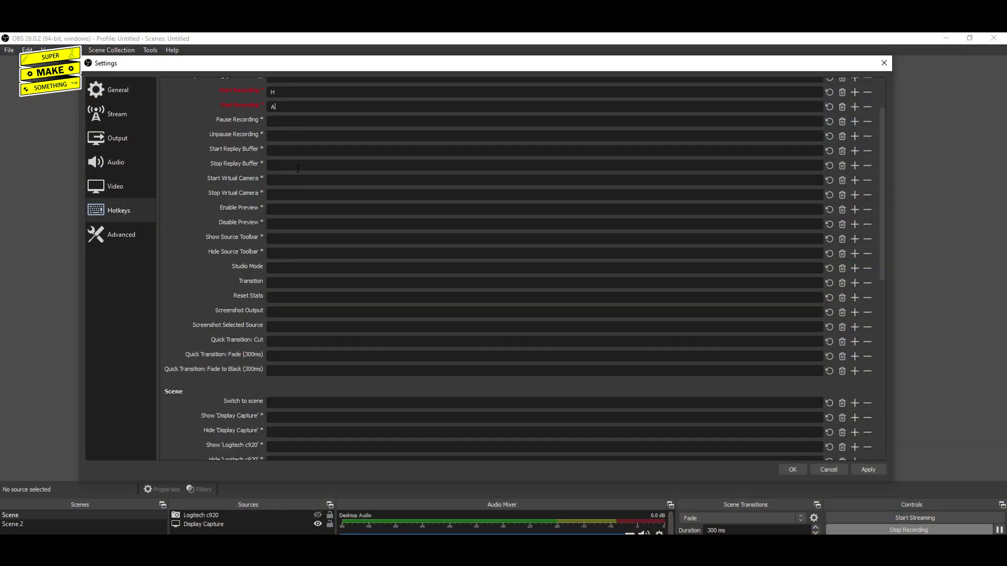
{"action": "scroll", "coordinate": [298, 169], "scroll_direction": "down", "scroll_amount": 7}
{"action": "left_click", "coordinate": [295, 182]}
{"action": "key", "text": "l"}
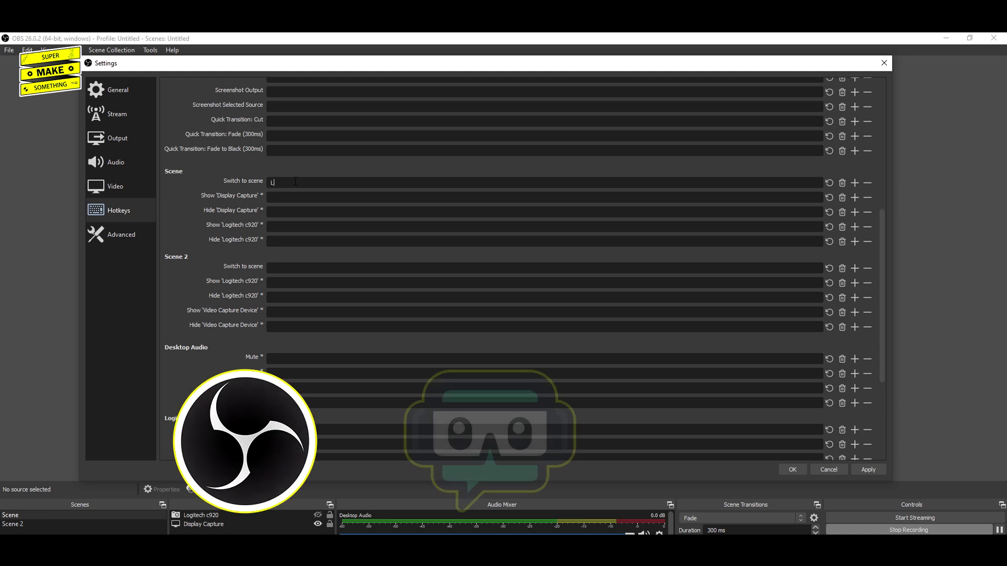
{"action": "left_click", "coordinate": [282, 272]}
{"action": "key", "text": "p"}
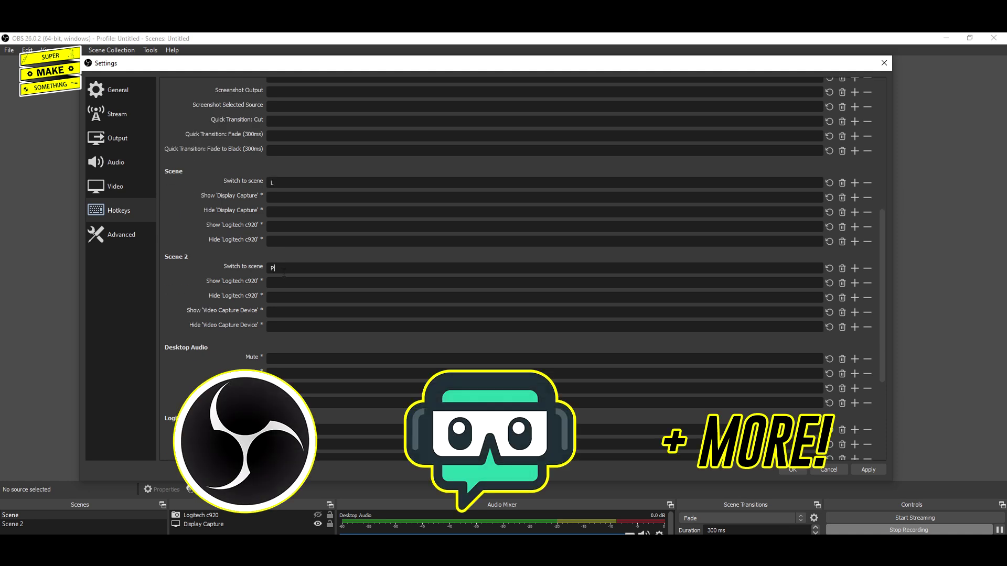
{"action": "scroll", "coordinate": [283, 273], "scroll_direction": "down", "scroll_amount": 4}
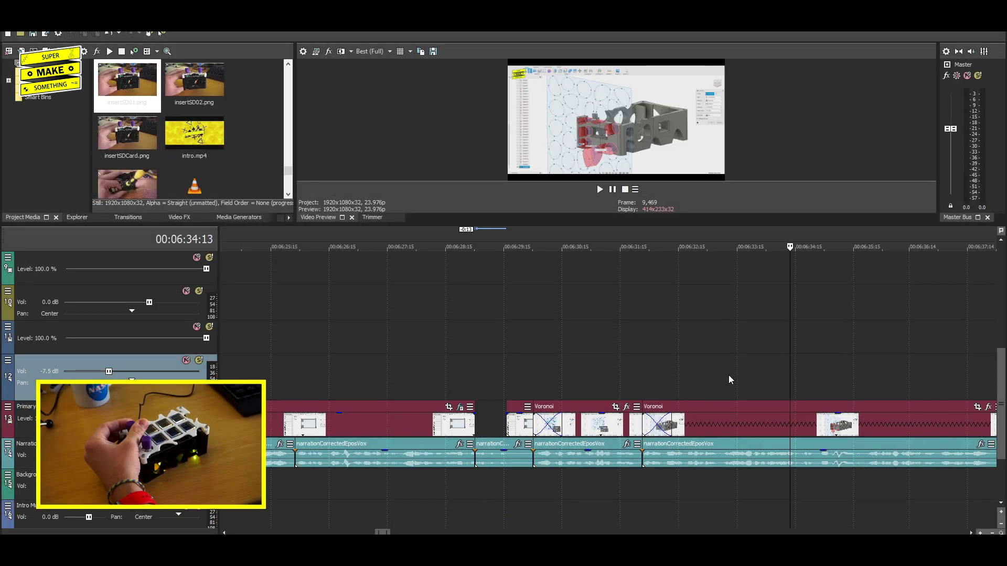
- Split the Voronoi clip at 00:06:34:13, shift that cut earlier, and split the clip again at 00:06:35:11 and 00:06:35:20
{"action": "key", "text": "s"}
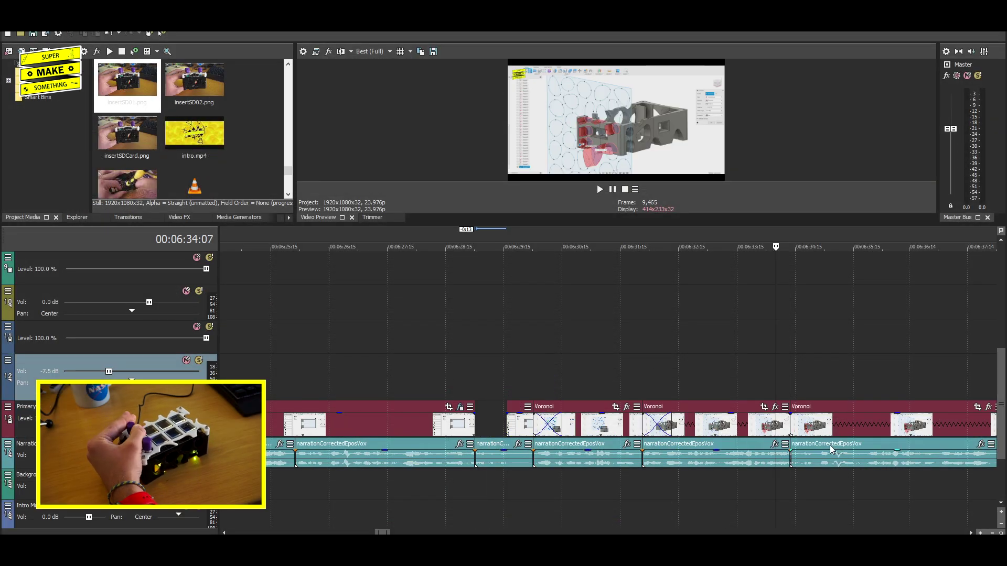
{"action": "left_click_drag", "start_coordinate": [790, 424], "coordinate": [756, 424]}
{"action": "key", "text": "space"}
{"action": "key", "text": "s"}
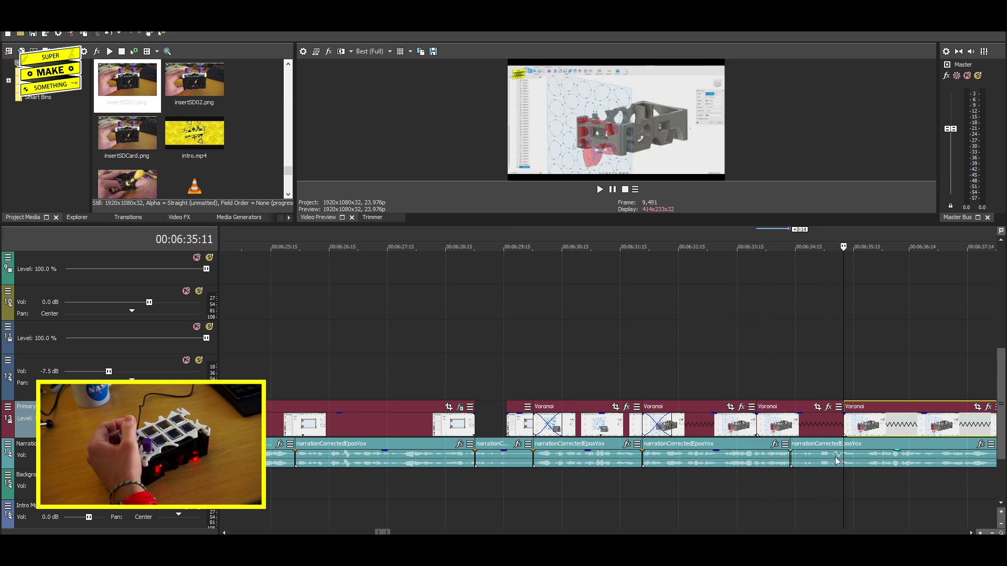
{"action": "key", "text": "s"}
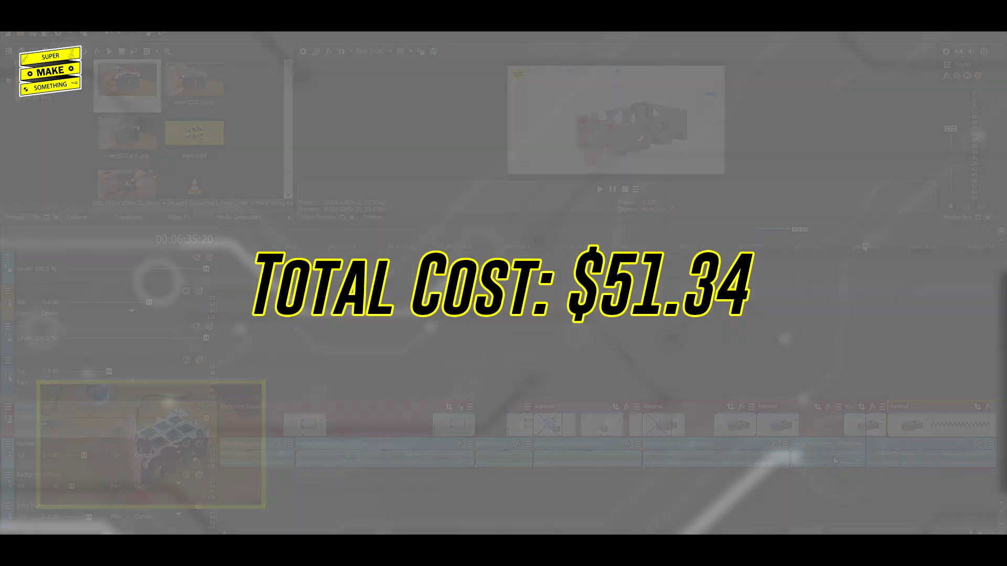